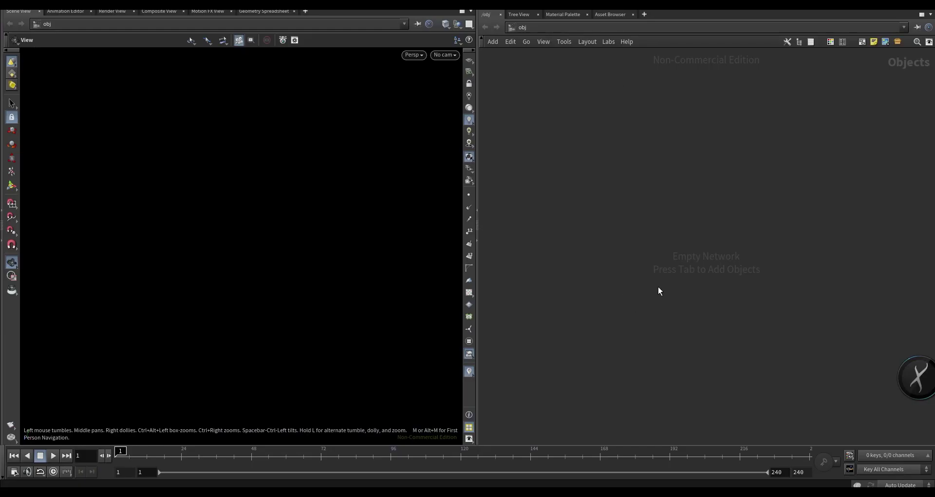
# - Create a Geometry object geo1 and dive inside it
pyautogui.press('Tab')
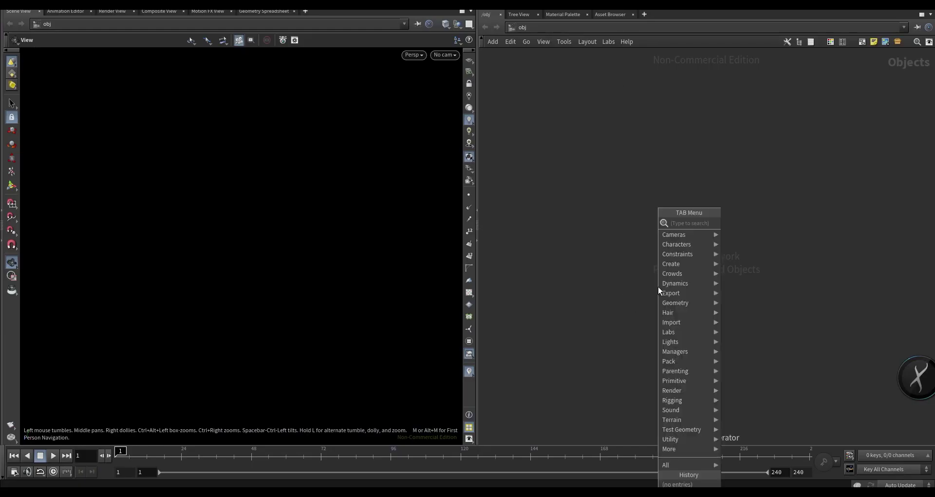
pyautogui.write('geo')
pyautogui.press('Return')
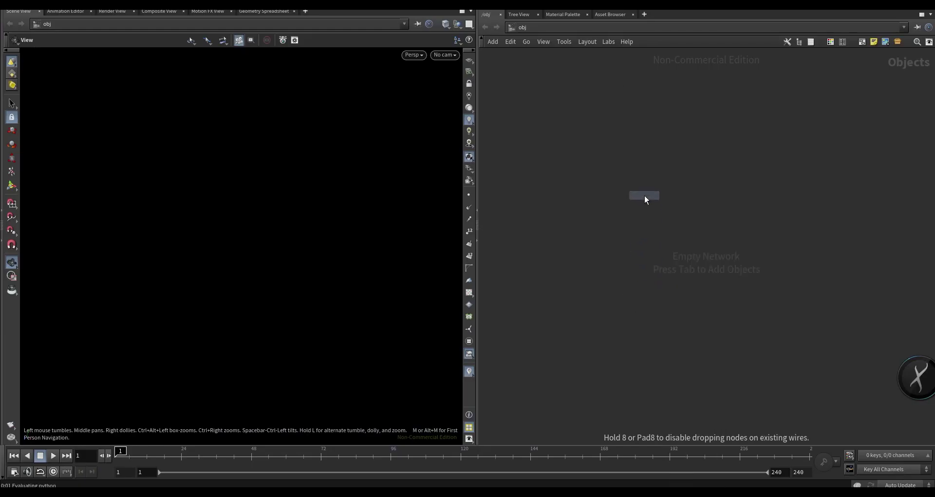
pyautogui.click(644, 195)
pyautogui.doubleClick(645, 195)
# - Add sphere1 and torus1 nodes side by side inside geo1
pyautogui.press('Tab')
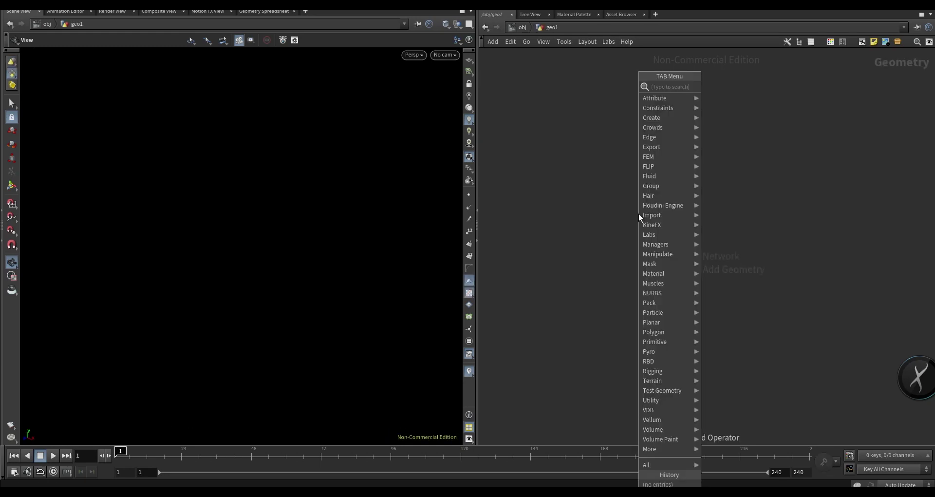
pyautogui.press('Return')
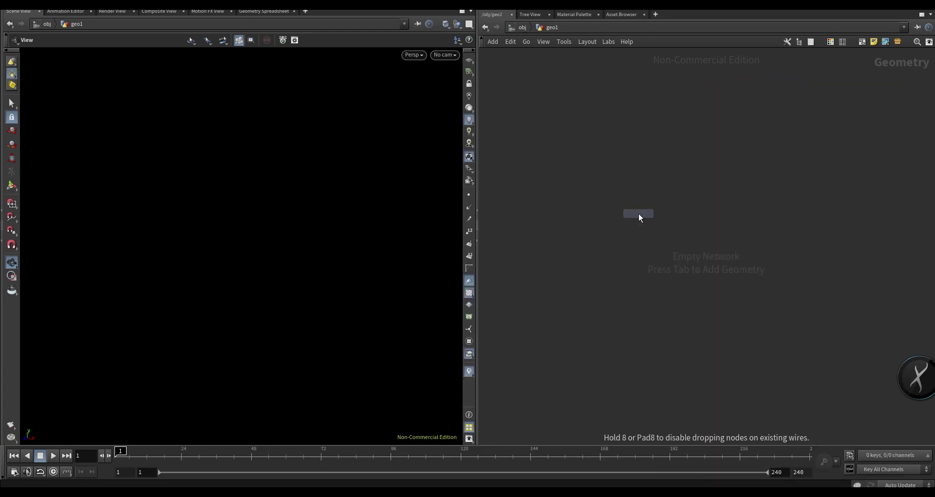
pyautogui.click(580, 152)
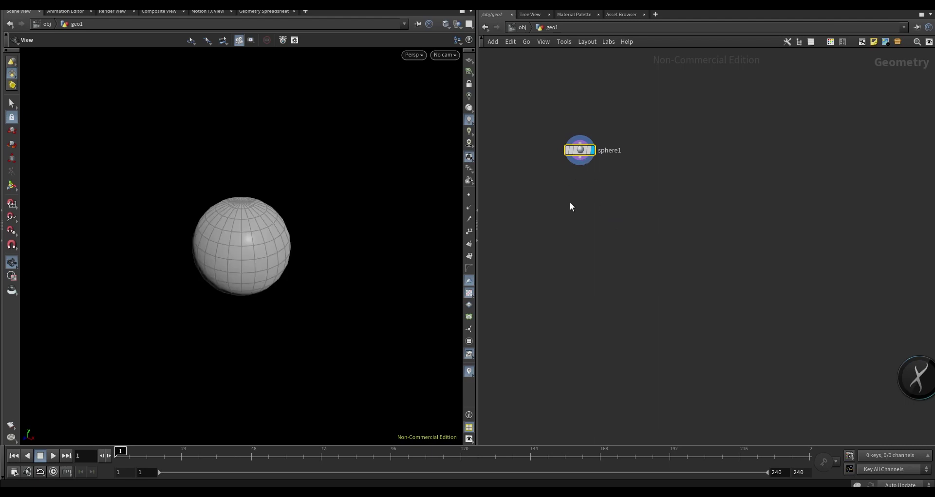
pyautogui.press('Tab')
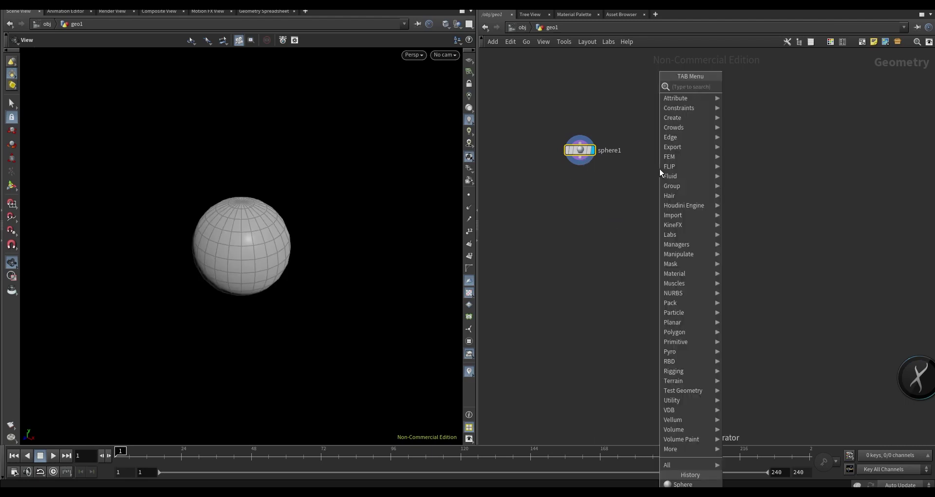
pyautogui.write('mountain')
pyautogui.press('Escape')
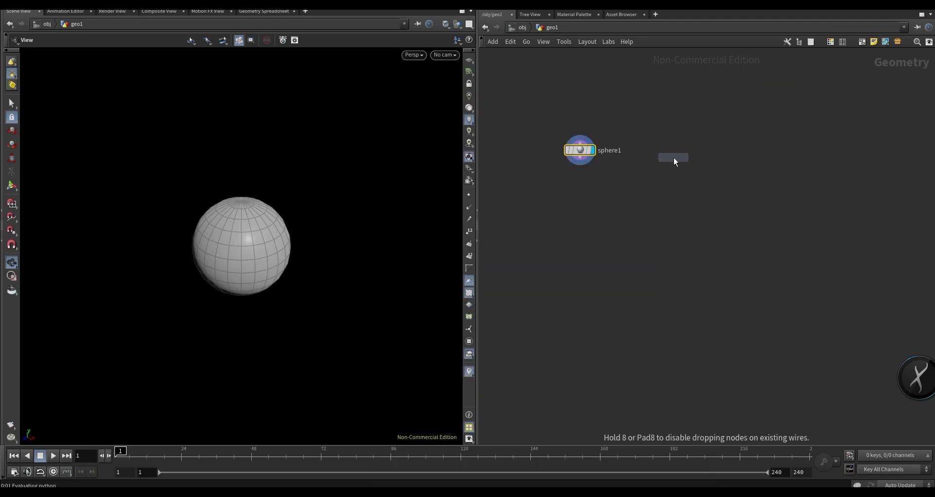
pyautogui.click(674, 159)
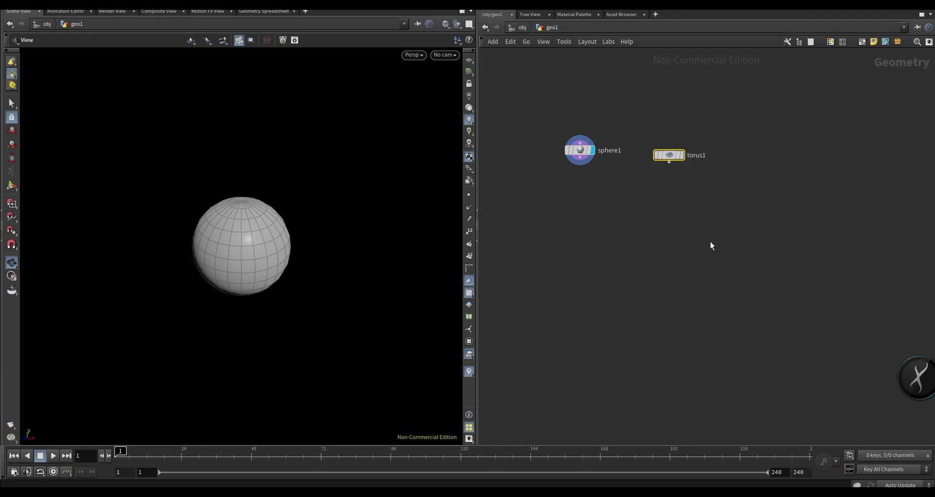
# - Add a Rubber Toy test geometry node and line sphere1 up with the others
pyautogui.press('Tab')
pyautogui.write('toy')
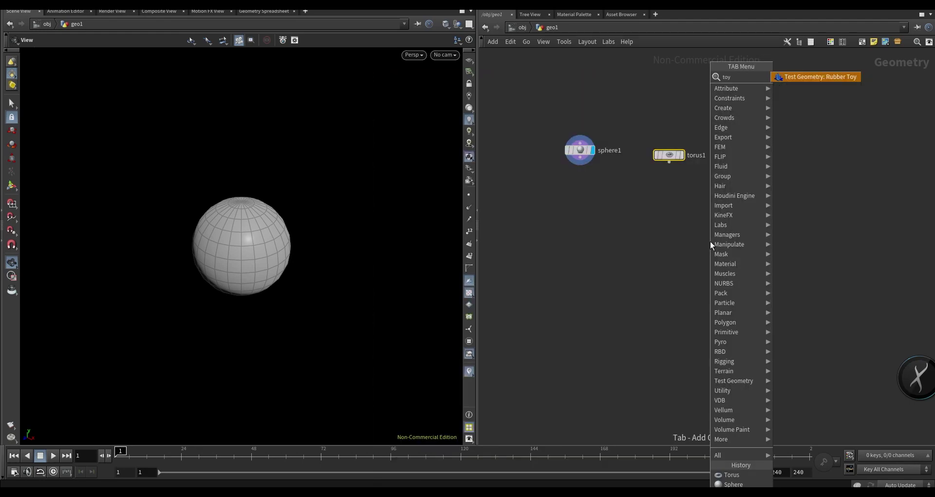
pyautogui.press('Return')
pyautogui.click(777, 153)
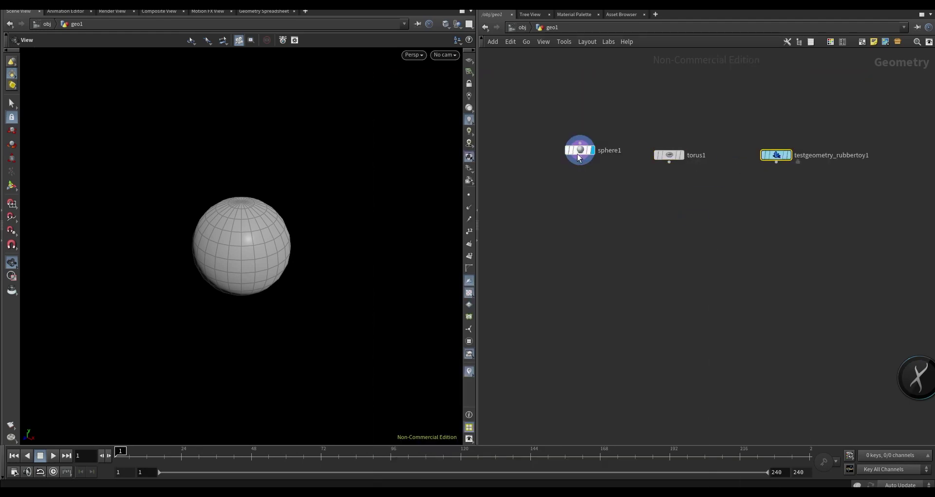
pyautogui.moveTo(582, 152); pyautogui.dragTo(579, 158)
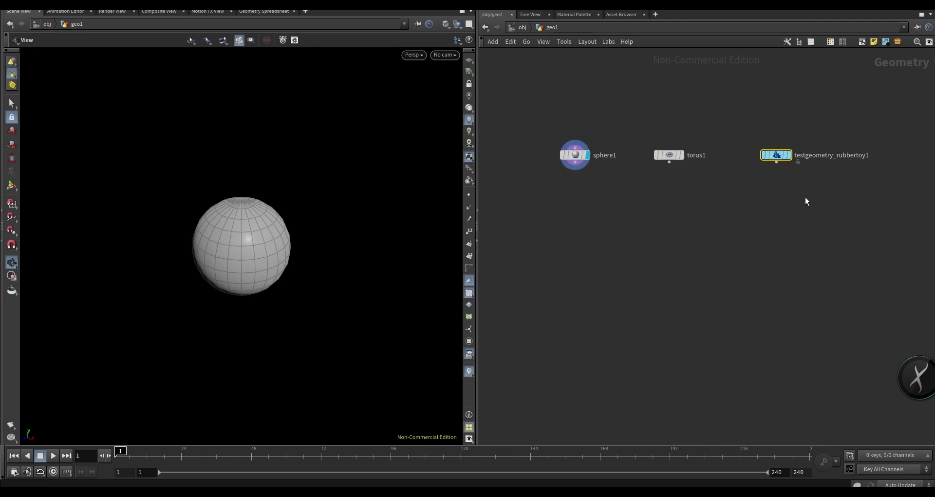
# - Append a VDB from Polygons node to the rubber toy and display the voxelized toy
pyautogui.click(776, 162)
pyautogui.press('Tab')
pyautogui.write('v')
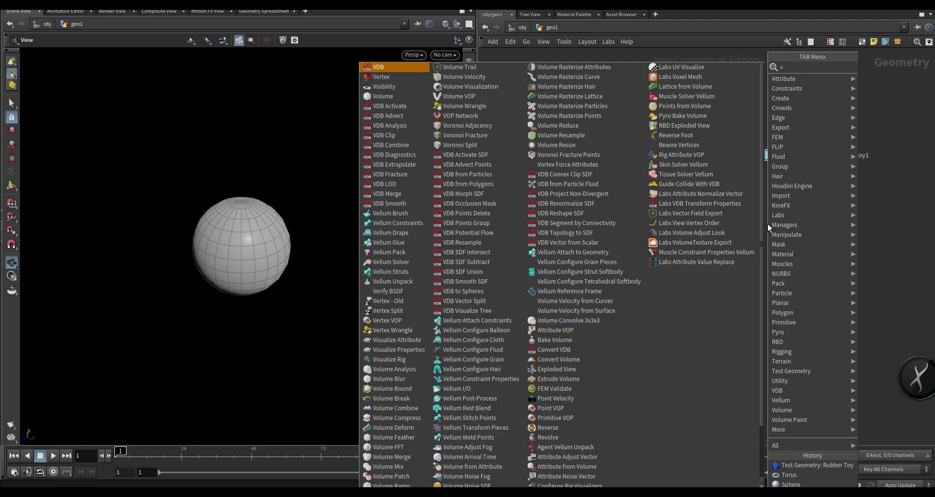
pyautogui.write('db')
pyautogui.press('BackSpace')
pyautogui.press('BackSpace')
pyautogui.press('BackSpace')
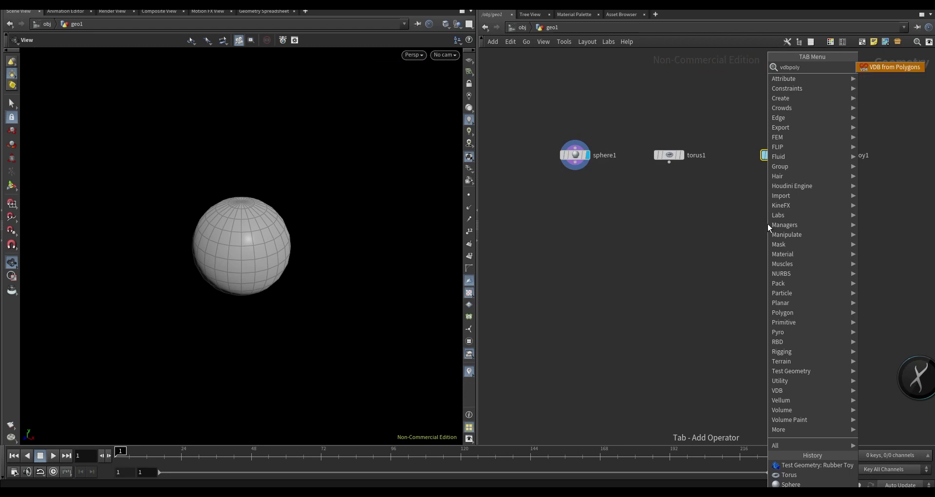
pyautogui.press('Escape')
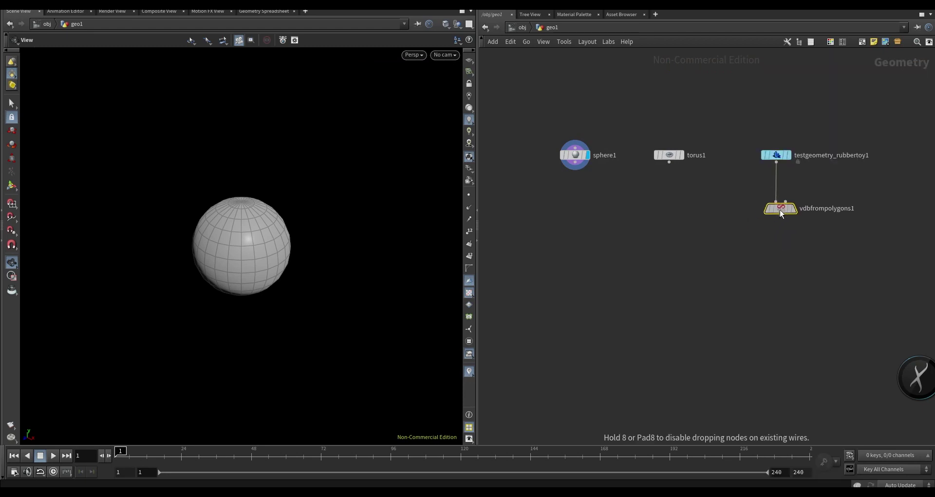
pyautogui.click(780, 204)
pyautogui.click(789, 200)
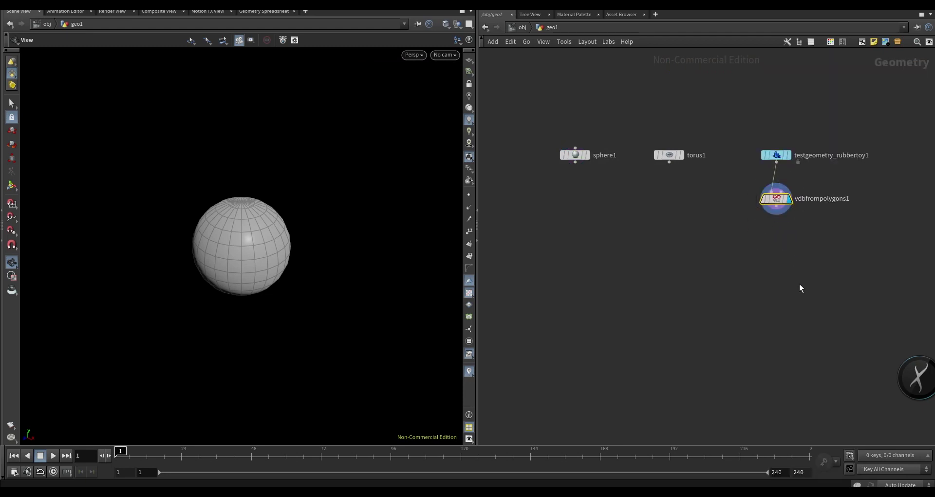
# - Add a Convert VDB node under vdbfrompolygons1 and display its output
pyautogui.click(777, 205)
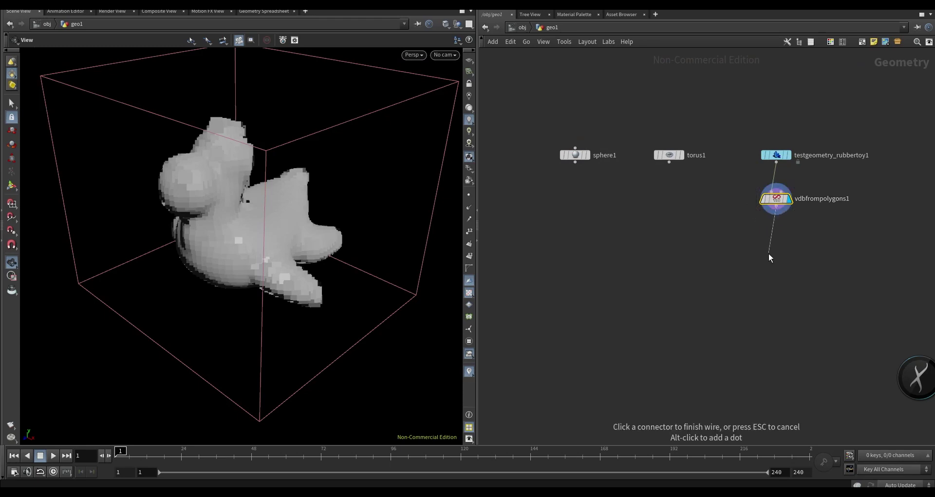
pyautogui.click(769, 256)
pyautogui.write('co')
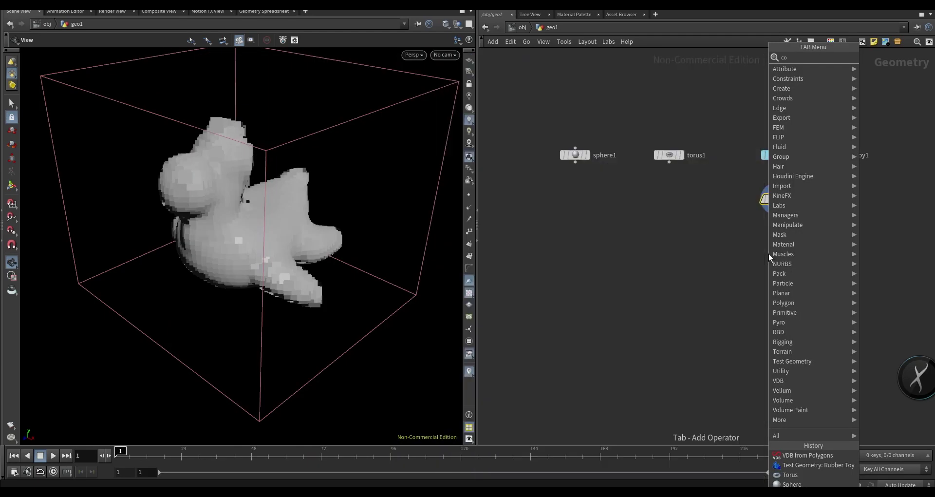
pyautogui.write('nv vdb')
pyautogui.press('Return')
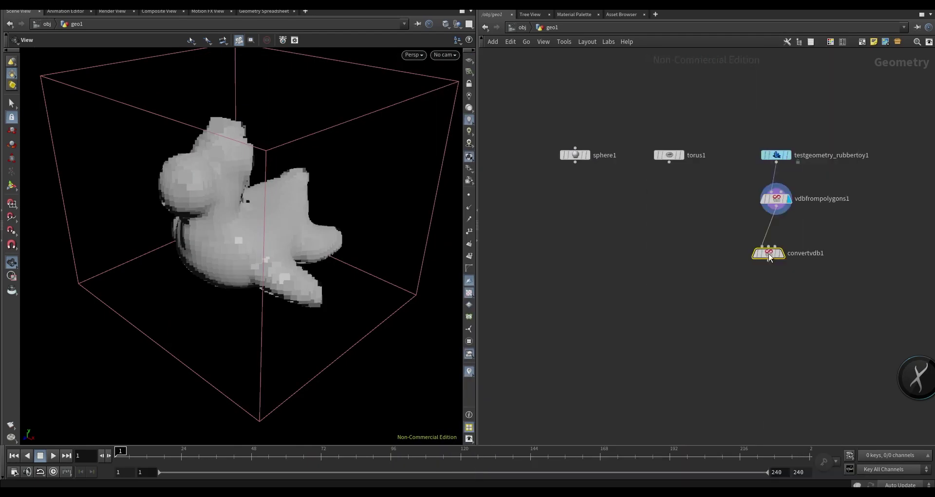
pyautogui.click(786, 268)
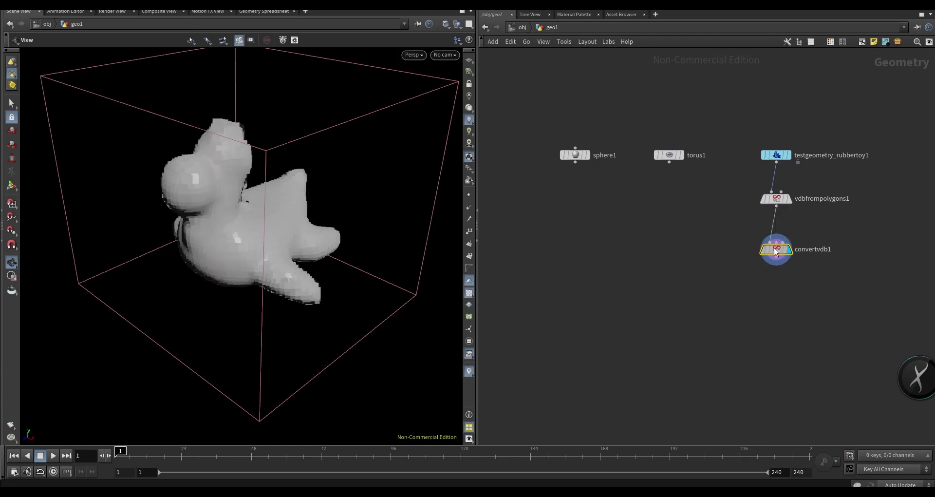
pyautogui.moveTo(770, 257); pyautogui.dragTo(777, 245)
pyautogui.moveTo(780, 318); pyautogui.dragTo(678, 323, button='middle')
# - Set convertvdb1's Convert To to Polygons and widen the network editor
pyautogui.press('p')
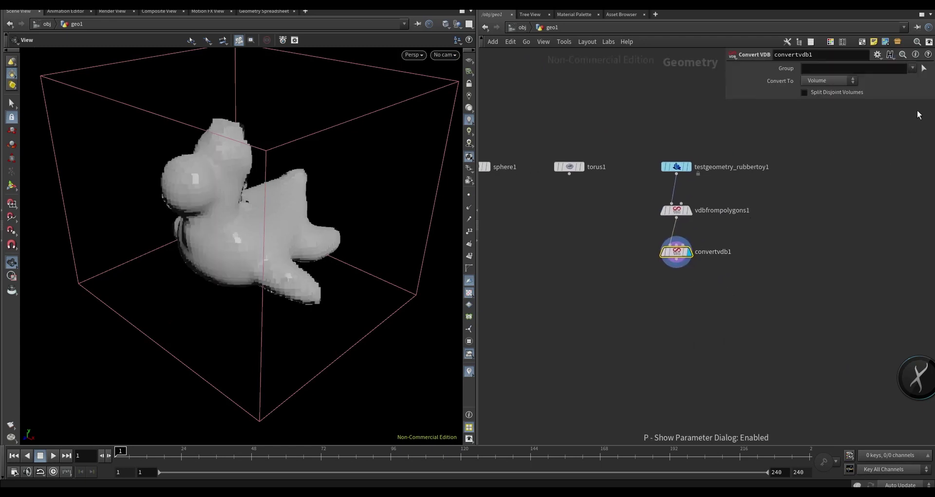
pyautogui.click(829, 110)
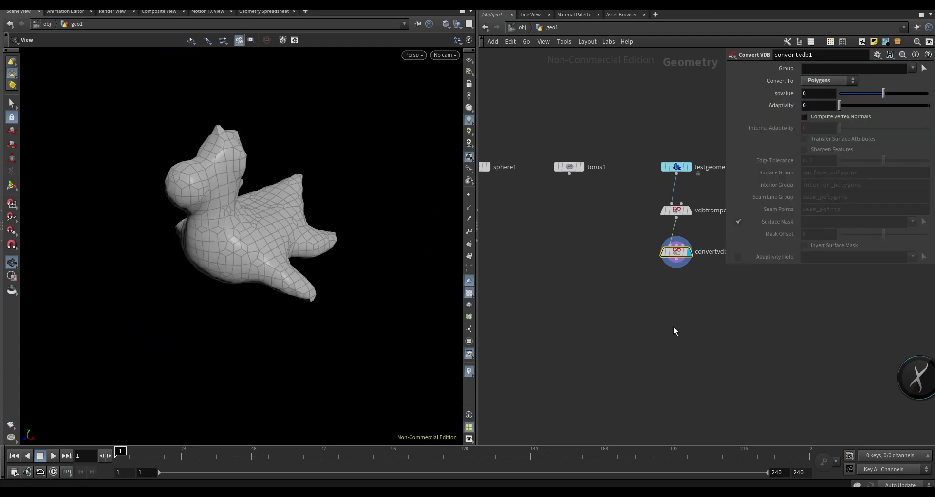
pyautogui.scroll(-2, 674, 326)
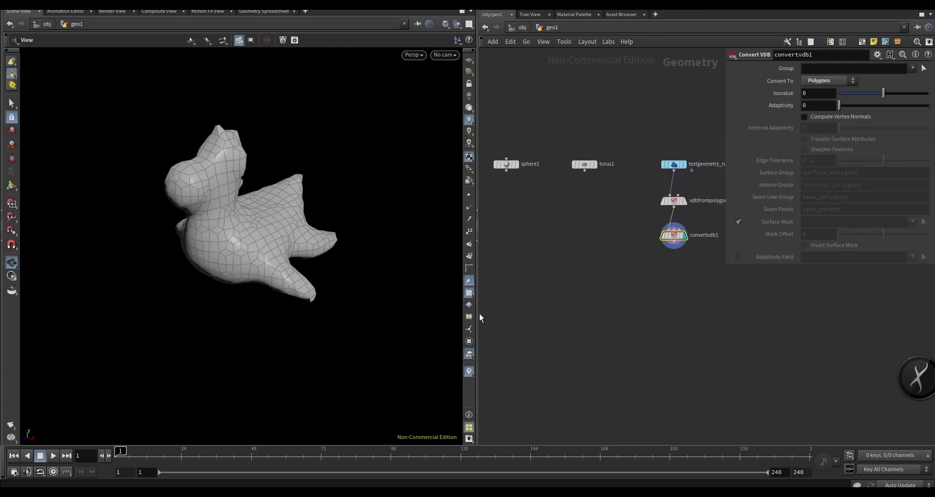
pyautogui.moveTo(480, 318); pyautogui.dragTo(402, 317)
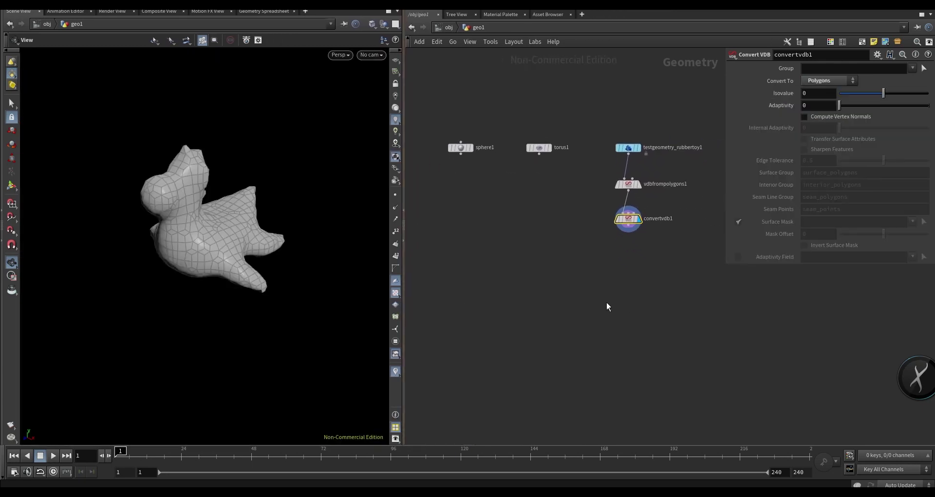
# - Add switch1 with sphere1, torus1 and convertvdb1 as inputs, and display it
pyautogui.moveTo(461, 154); pyautogui.dragTo(516, 293)
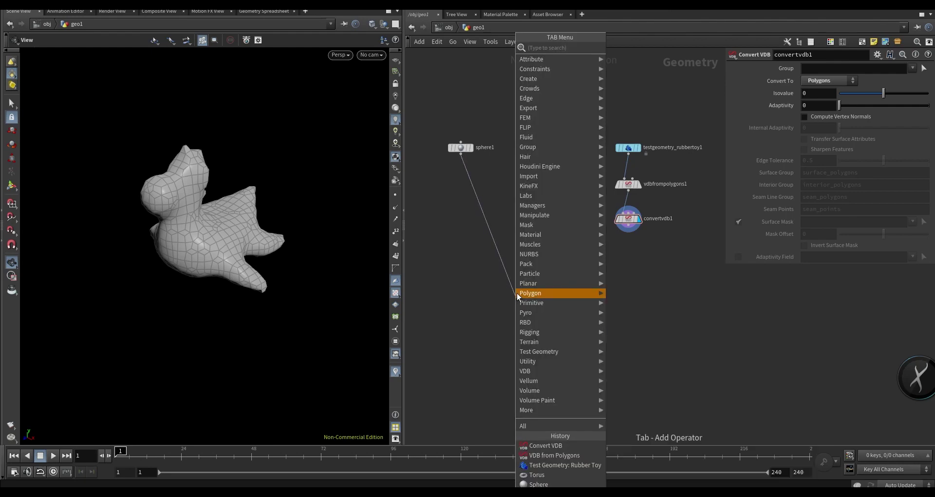
pyautogui.write('sw')
pyautogui.press('Down')
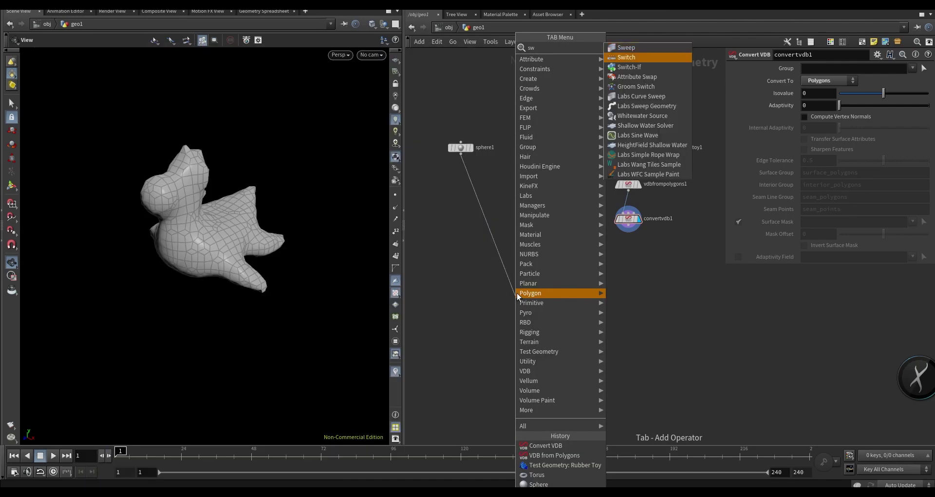
pyautogui.press('Return')
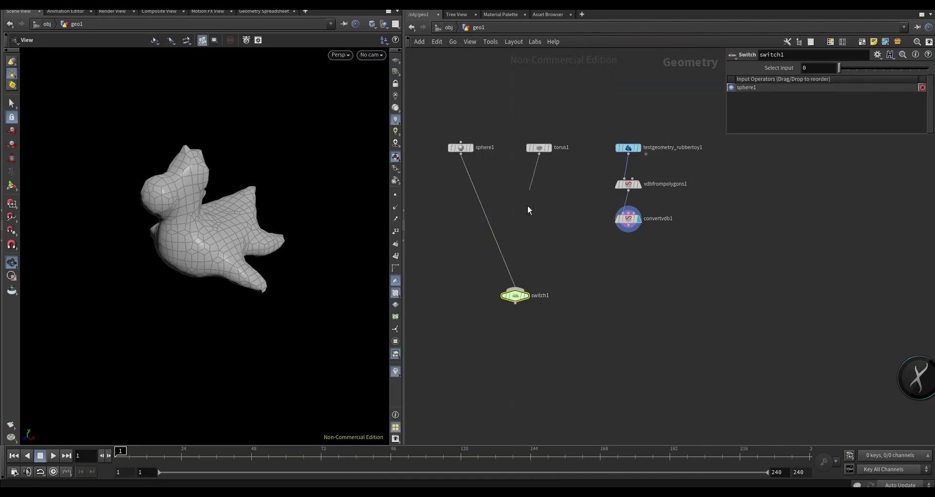
pyautogui.moveTo(528, 205)
pyautogui.mouseDown()
pyautogui.moveTo(517, 292)
pyautogui.moveTo(540, 305)
pyautogui.mouseUp()
pyautogui.click(629, 233)
pyautogui.click(516, 293)
pyautogui.click(527, 296)
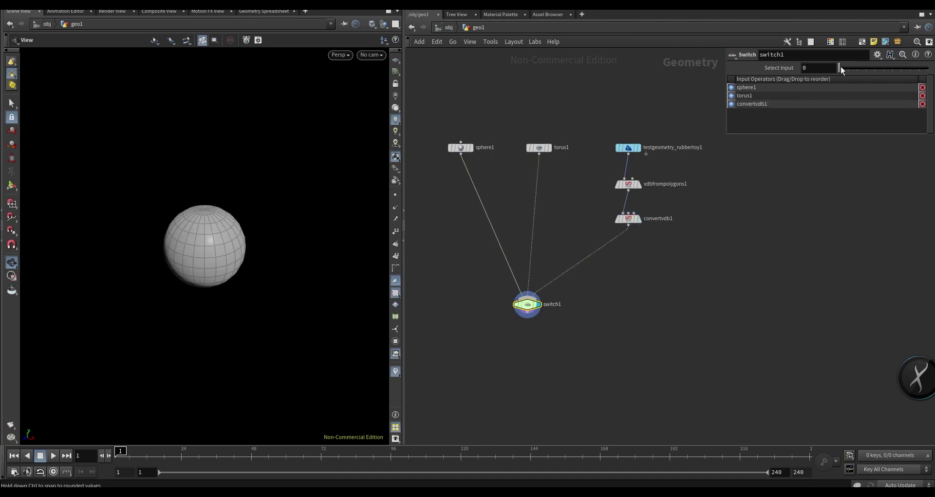
# - Set Select Input to rand($F)*1000%3 and scrub the timeline to check the switching
pyautogui.moveTo(840, 71); pyautogui.dragTo(826, 64)
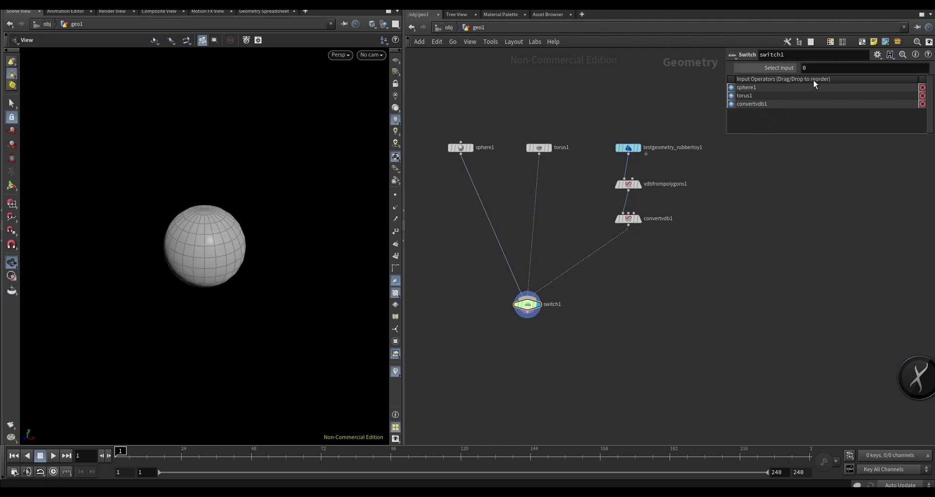
pyautogui.click(743, 66)
pyautogui.write('rand')
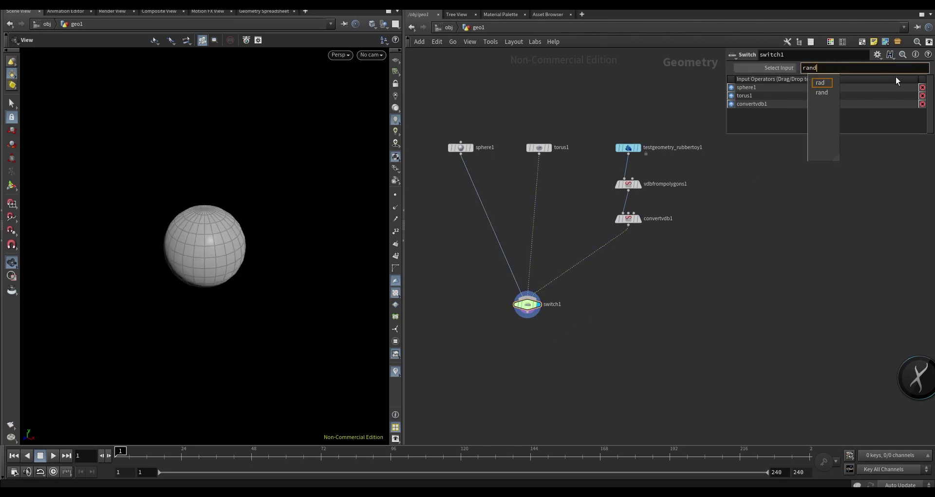
pyautogui.write('($F)')
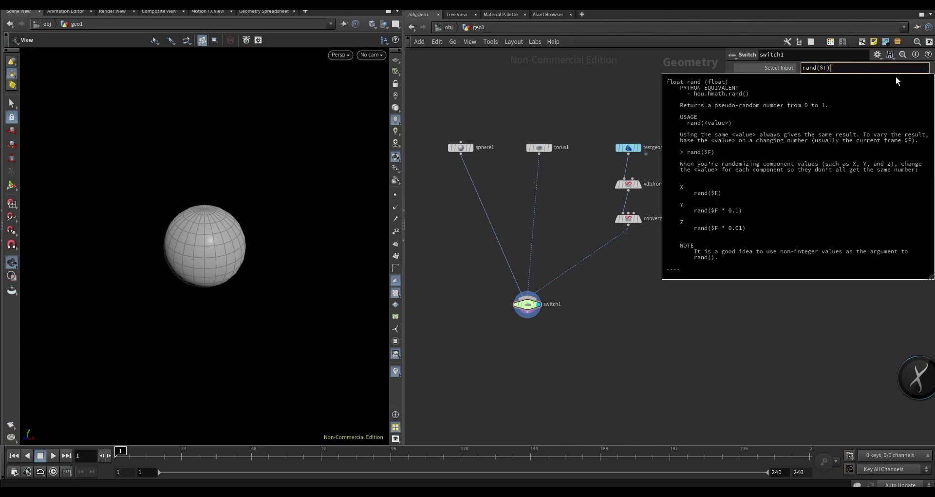
pyautogui.write('*')
pyautogui.write('1000')
pyautogui.write('%3')
pyautogui.press('Return')
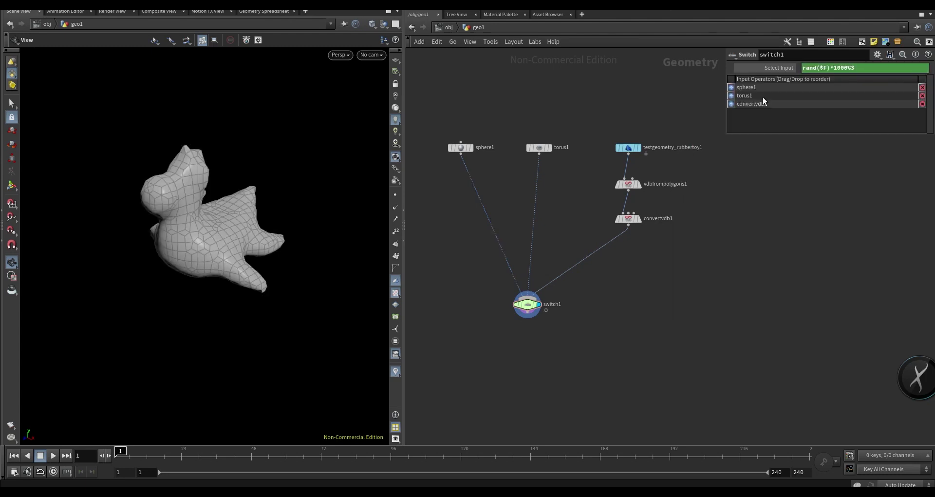
pyautogui.moveTo(239, 456); pyautogui.dragTo(74, 468)
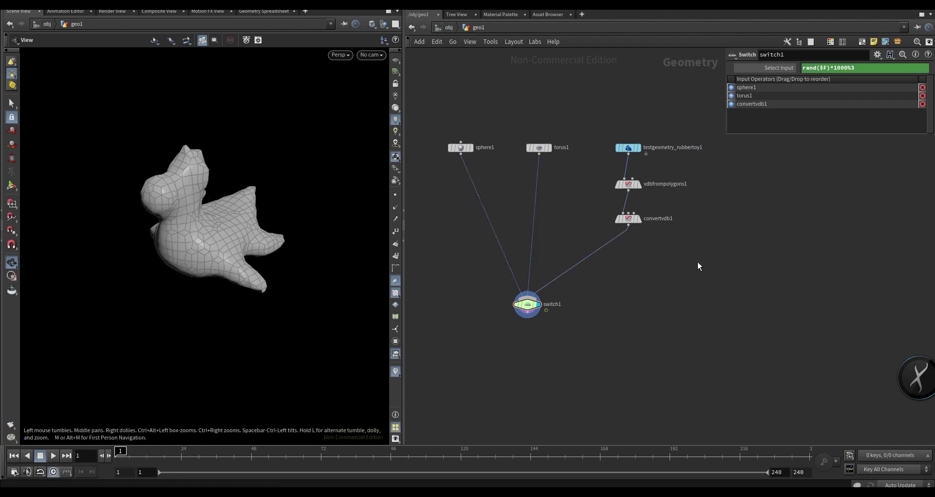
# - Add a Vellum Configure Cloth node vellumcloth1 below switch1 and display it
pyautogui.scroll(-5, 679, 288)
pyautogui.click(554, 247)
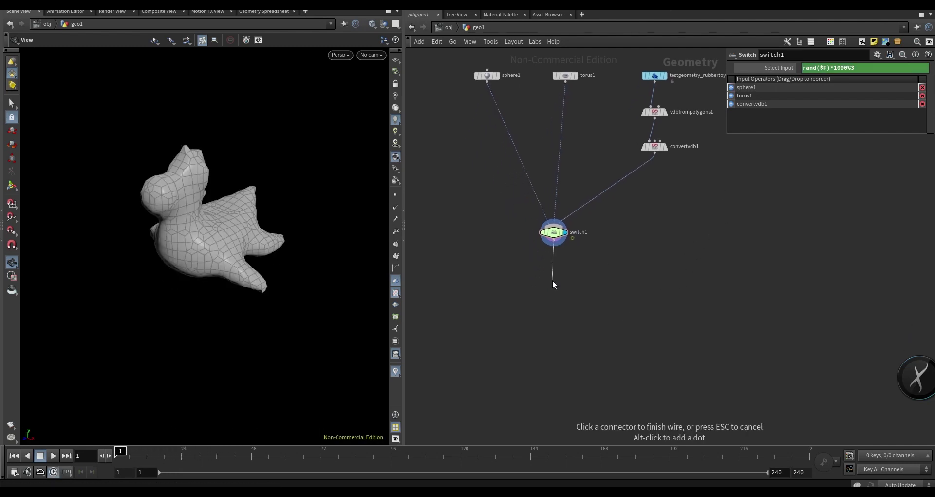
pyautogui.press('Tab')
pyautogui.write('vellu')
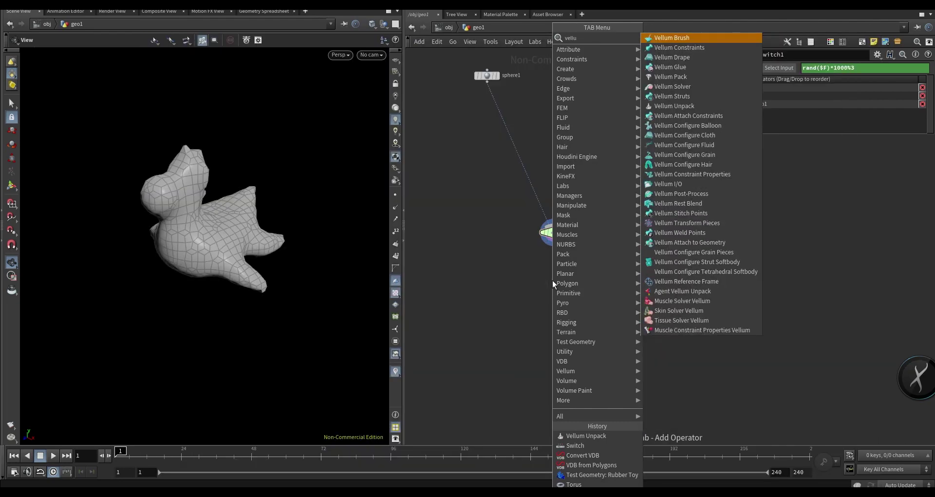
pyautogui.write('mcl')
pyautogui.press('Return')
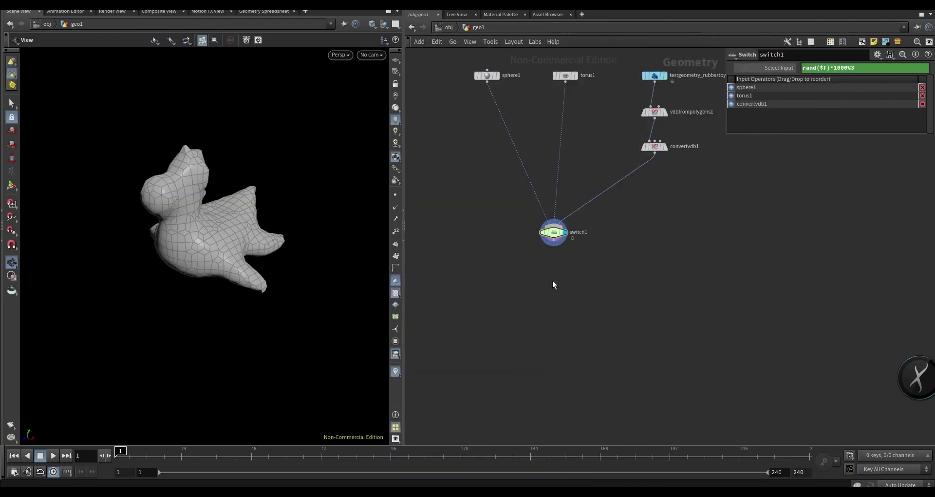
pyautogui.click(553, 280)
pyautogui.click(564, 285)
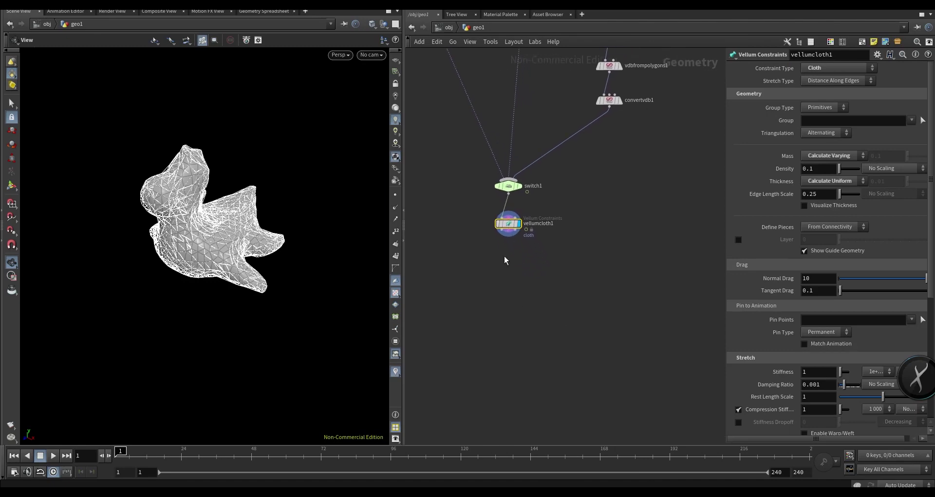
# - Add vellumsolver1 below vellumcloth1 and play the simulation to watch the toy fall
pyautogui.click(508, 238)
pyautogui.press('Tab')
pyautogui.write('v')
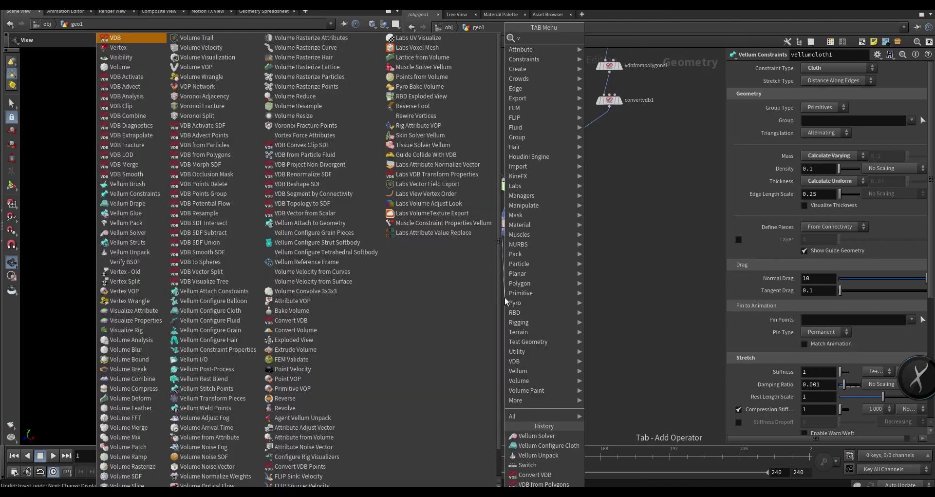
pyautogui.write('ellum solver')
pyautogui.press('Return')
pyautogui.click(505, 297)
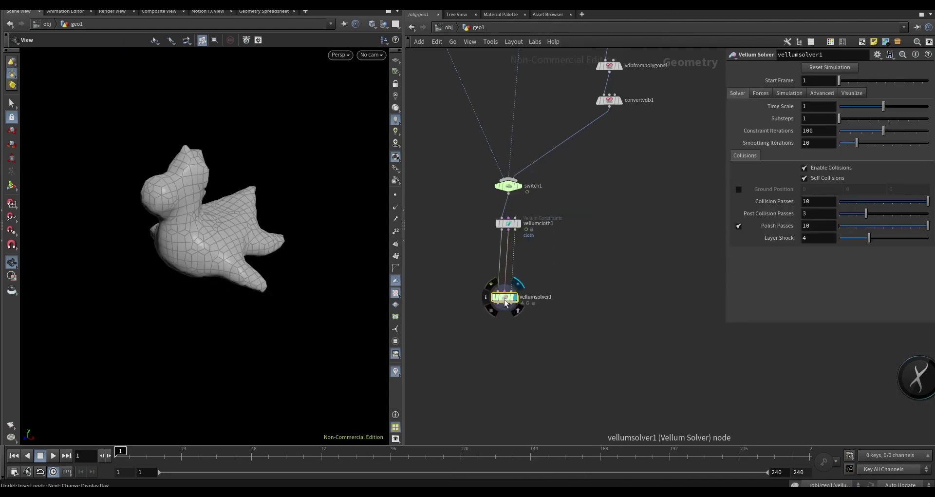
pyautogui.moveTo(505, 301); pyautogui.dragTo(503, 284)
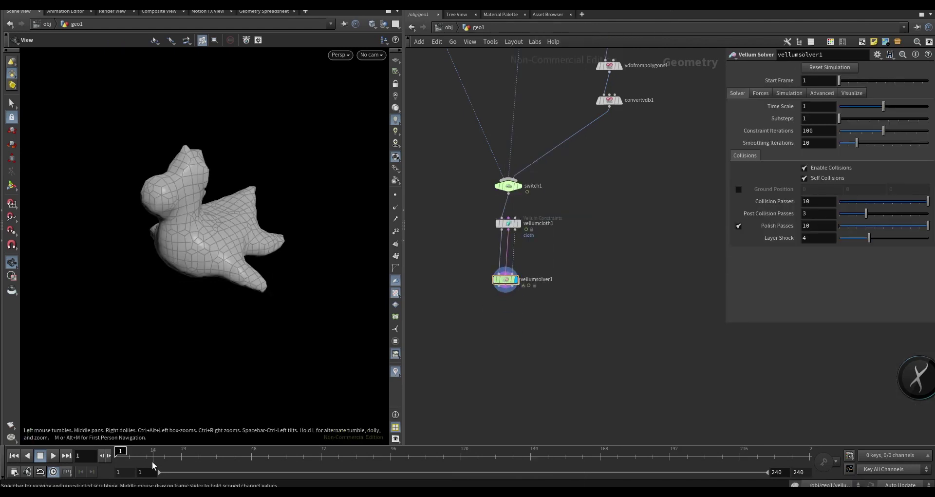
pyautogui.click(54, 457)
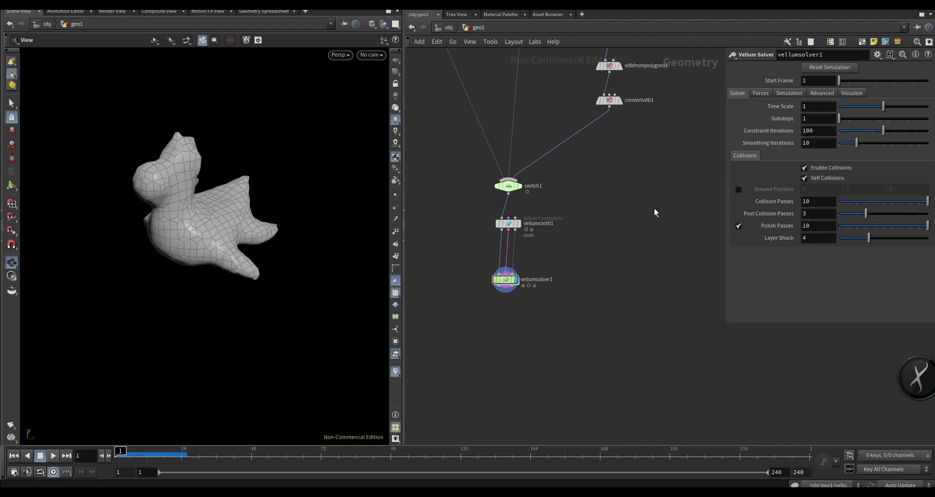
pyautogui.moveTo(654, 212); pyautogui.dragTo(599, 266, button='middle')
# - Add a new sphere2 node and display it in the viewport
pyautogui.press('Tab')
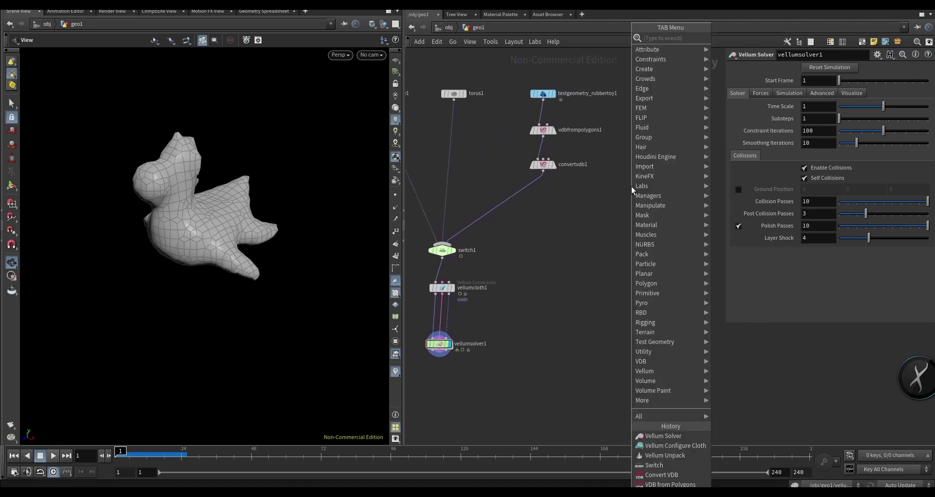
pyautogui.write('sp')
pyautogui.press('Return')
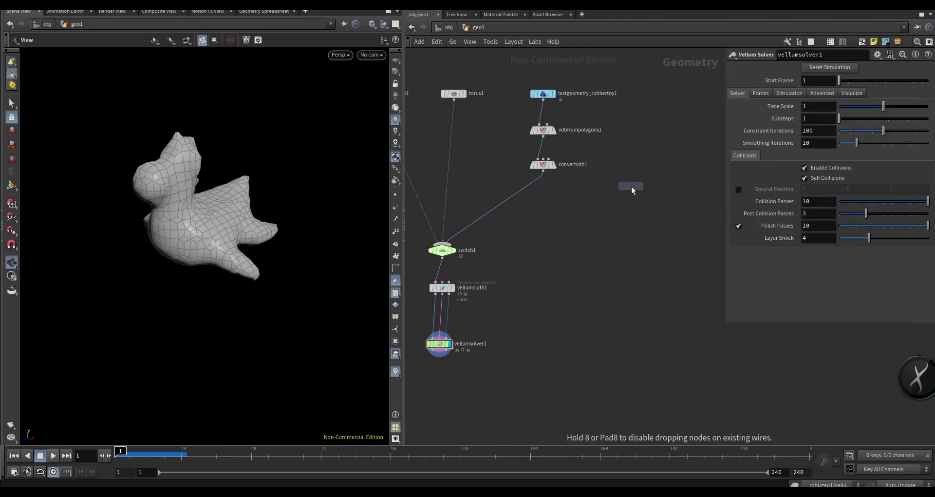
pyautogui.click(650, 202)
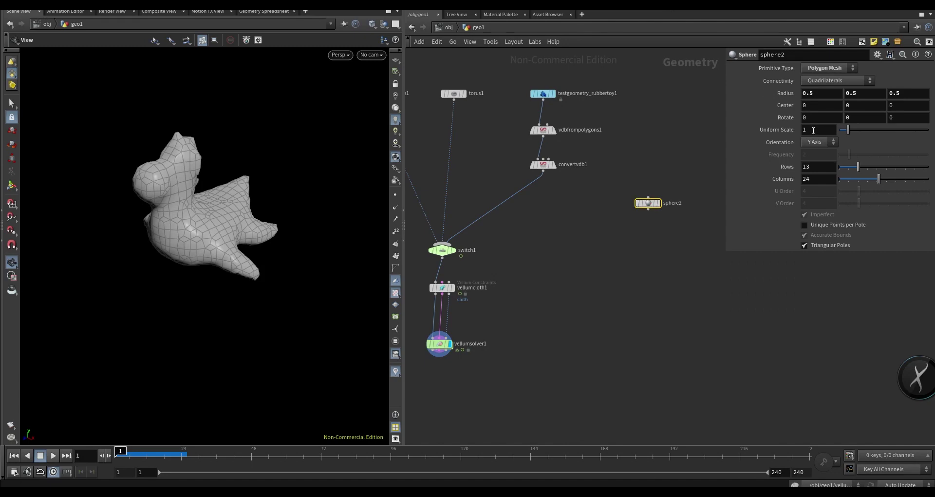
pyautogui.click(657, 203)
pyautogui.scroll(-3, 312, 292)
pyautogui.scroll(-3, 274, 251)
pyautogui.moveTo(274, 251); pyautogui.dragTo(242, 242)
# - Add group1 under sphere2 with Base Group off, Keep by Normals on and spread angle 91
pyautogui.press('Tab')
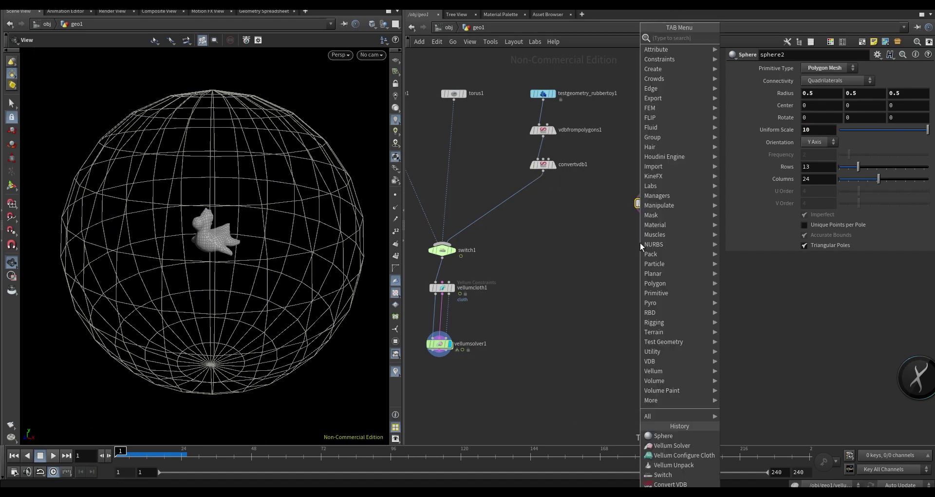
pyautogui.write('group')
pyautogui.press('Return')
pyautogui.click(640, 242)
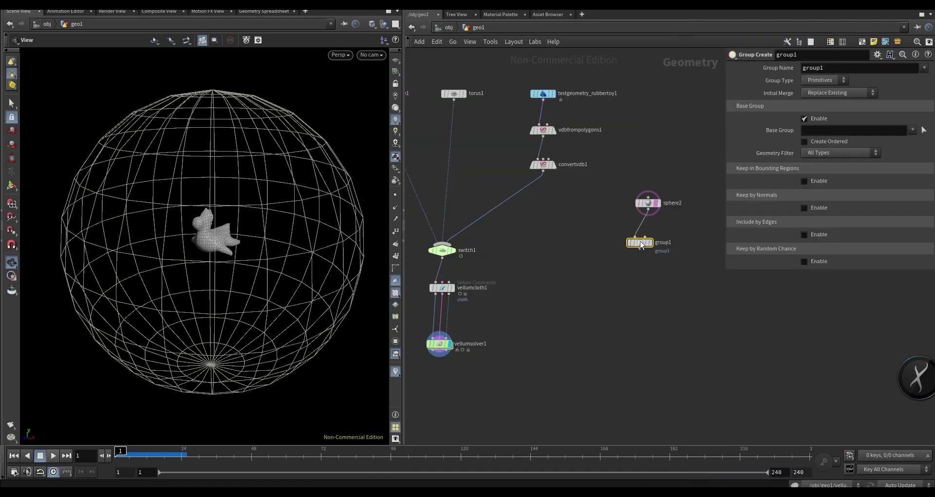
pyautogui.click(651, 242)
pyautogui.moveTo(650, 243); pyautogui.dragTo(659, 245)
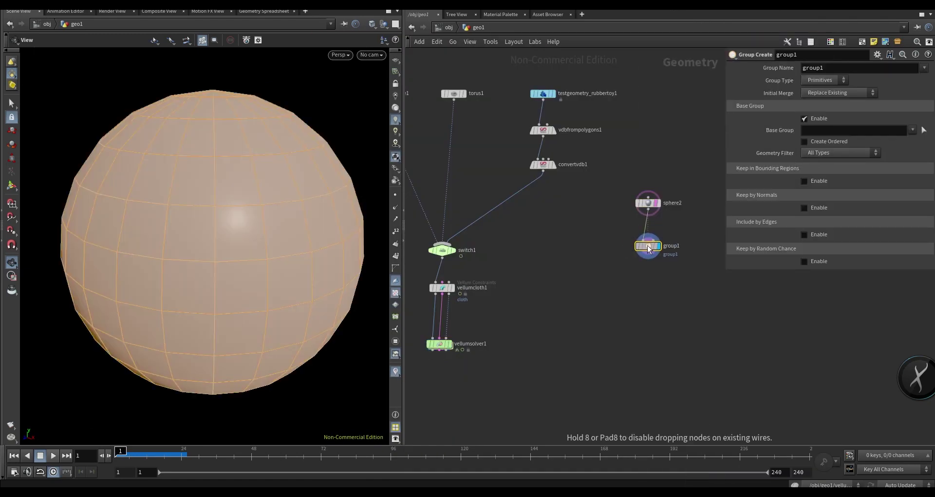
pyautogui.click(805, 119)
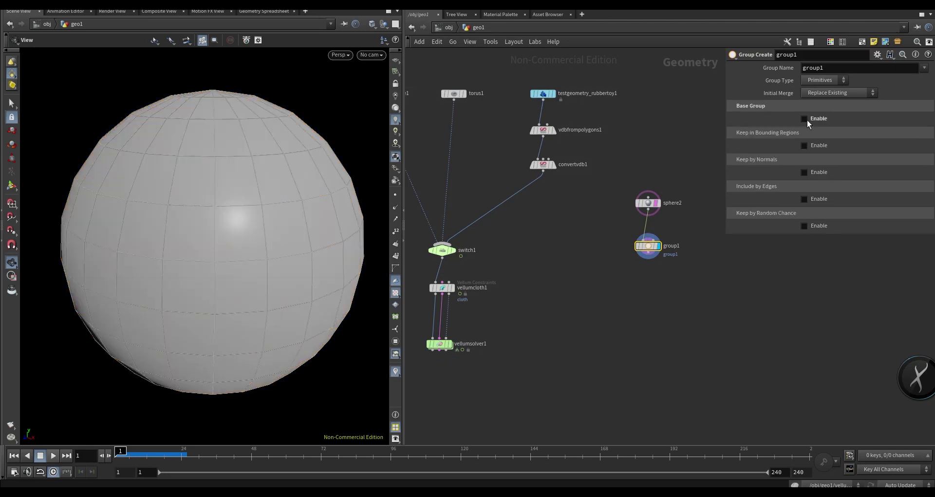
pyautogui.click(806, 171)
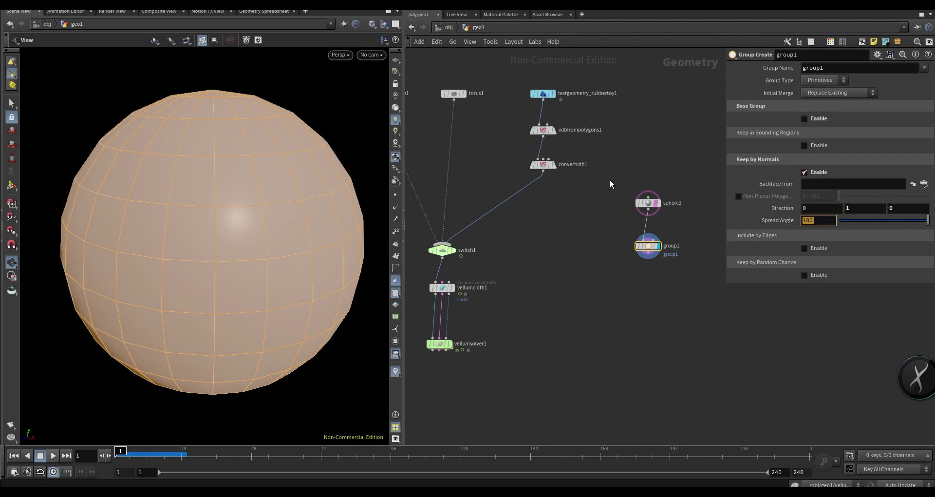
pyautogui.write('91')
pyautogui.press('Return')
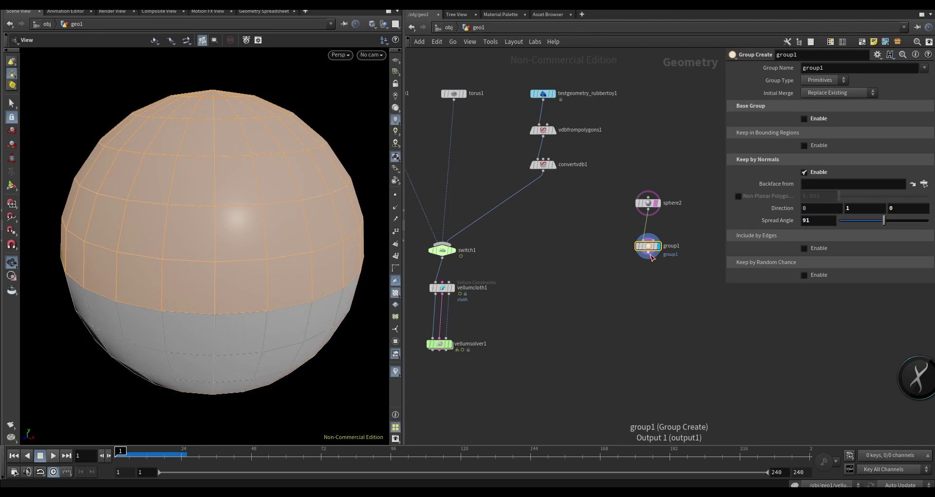
pyautogui.press('Tab')
# - Add blast1 below group1, set to delete the group1 faces
pyautogui.write('blas')
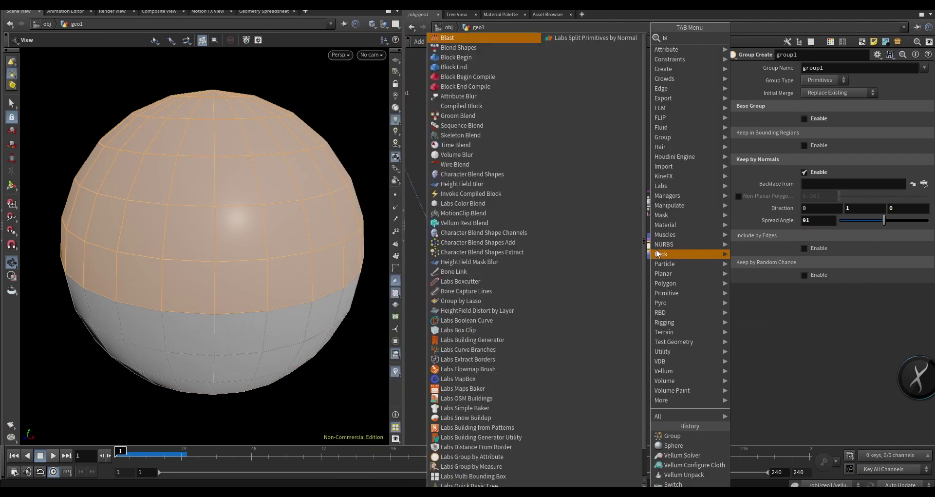
pyautogui.press('Return')
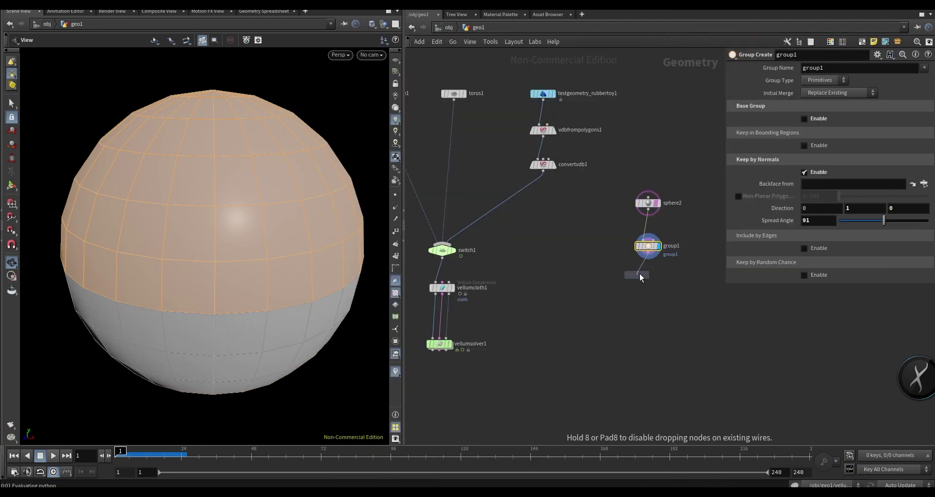
pyautogui.click(653, 282)
pyautogui.click(659, 283)
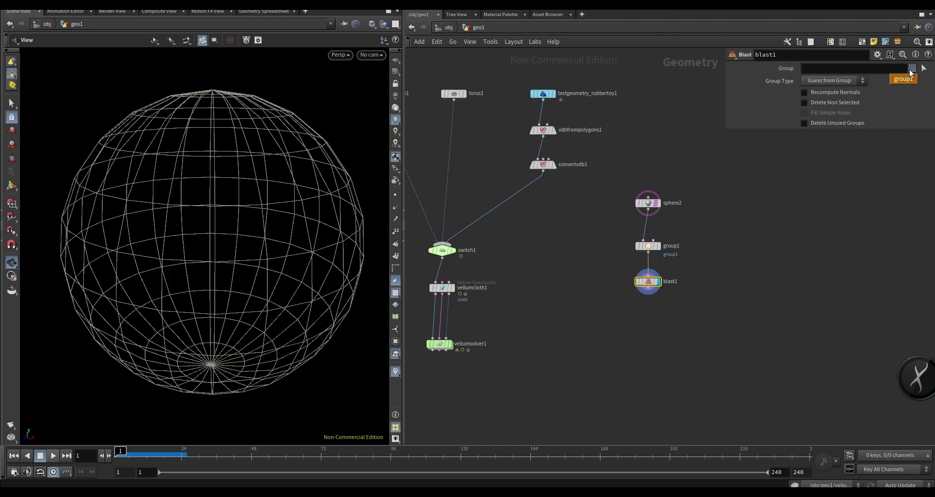
pyautogui.click(905, 80)
# - Add polyextrude1 with distance -0.42 and Output Back enabled to thicken the bowl
pyautogui.press('Tab')
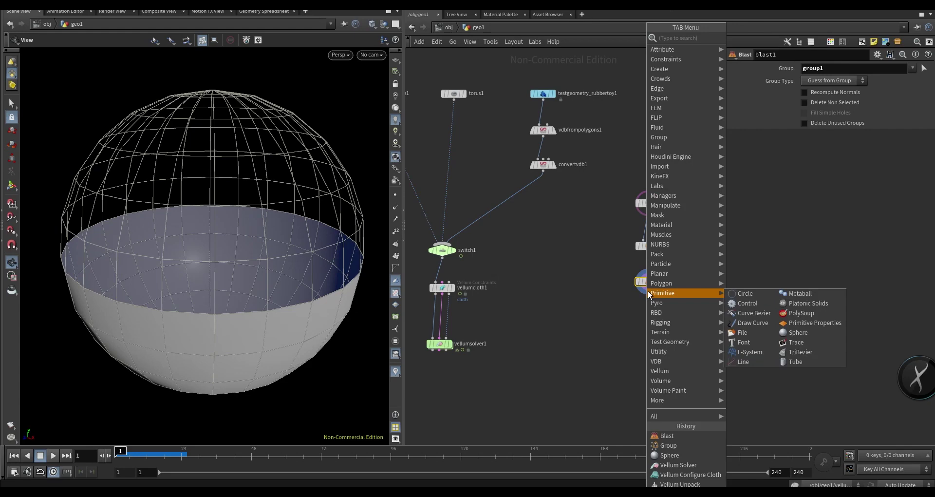
pyautogui.write('polye')
pyautogui.press('Escape')
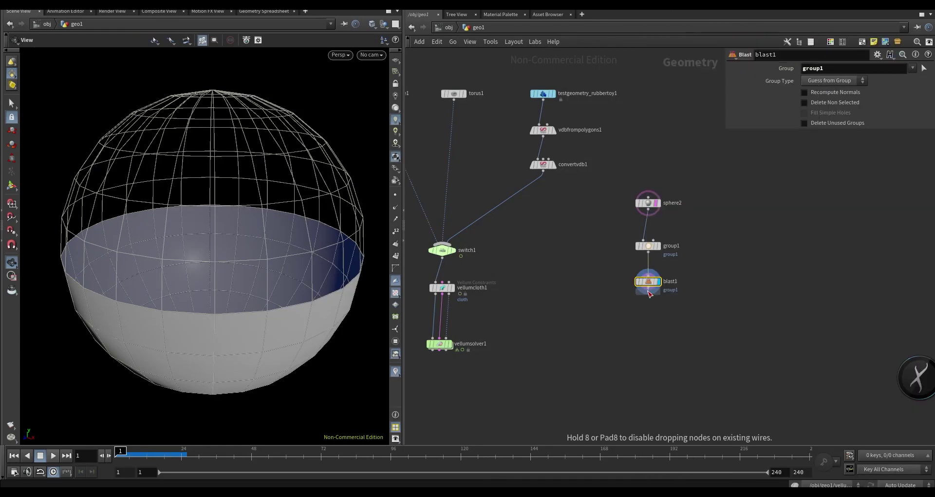
pyautogui.click(650, 308)
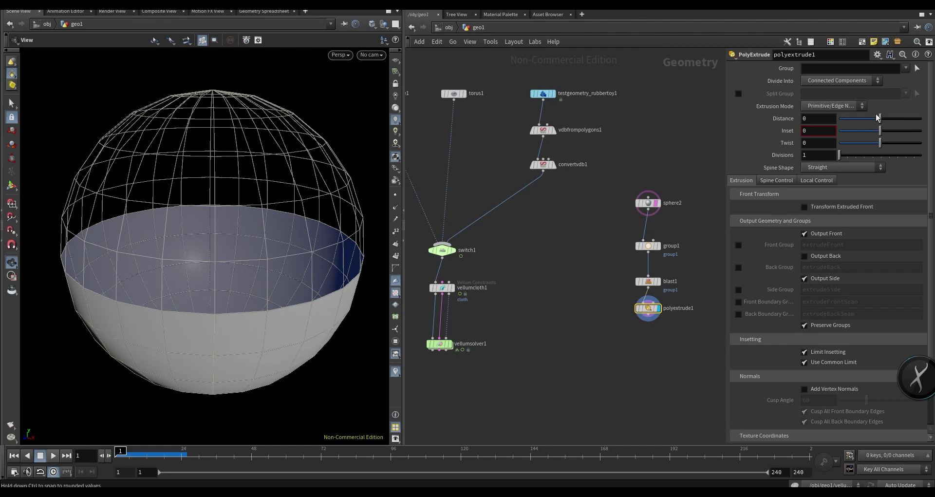
pyautogui.moveTo(880, 119); pyautogui.dragTo(864, 125)
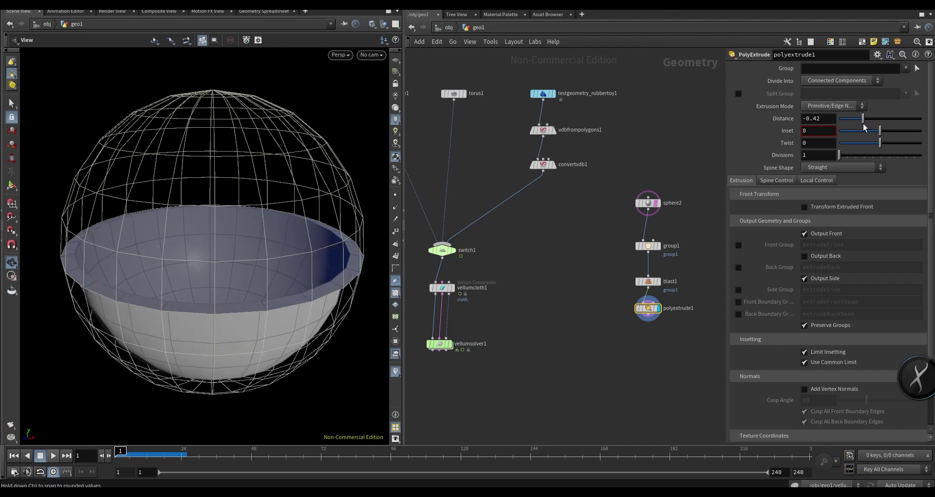
pyautogui.moveTo(635, 407); pyautogui.dragTo(625, 390, button='middle')
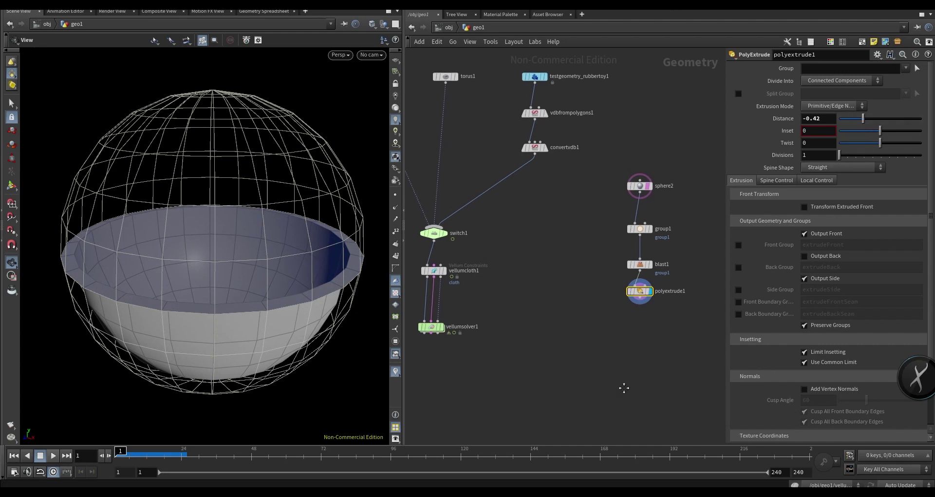
pyautogui.click(807, 259)
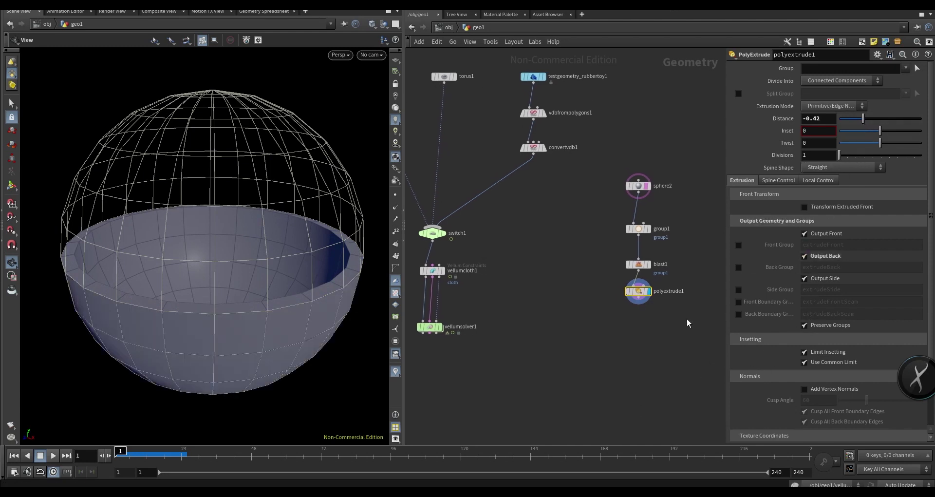
pyautogui.moveTo(531, 402); pyautogui.dragTo(516, 376, button='middle')
# - Add reverse1 after polyextrude1 and wire it into vellumsolver1's Collision Geometry input
pyautogui.click(625, 274)
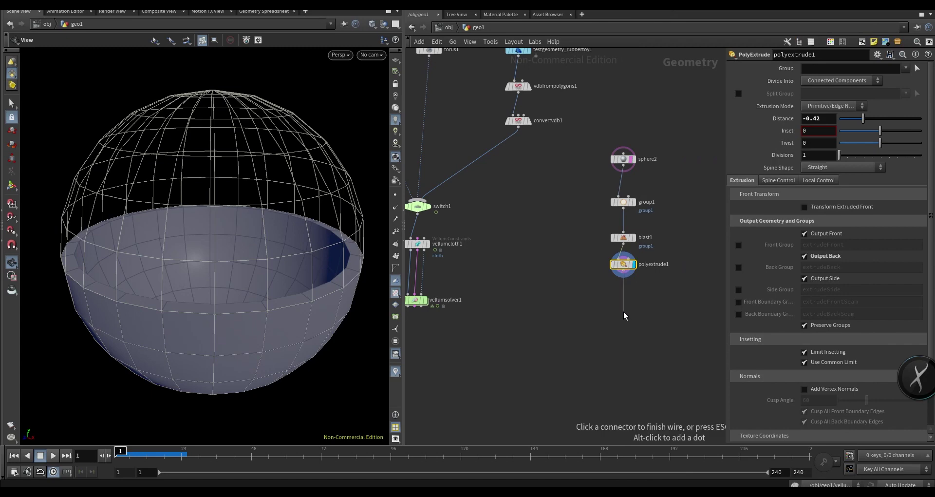
pyautogui.press('Tab')
pyautogui.write('rev')
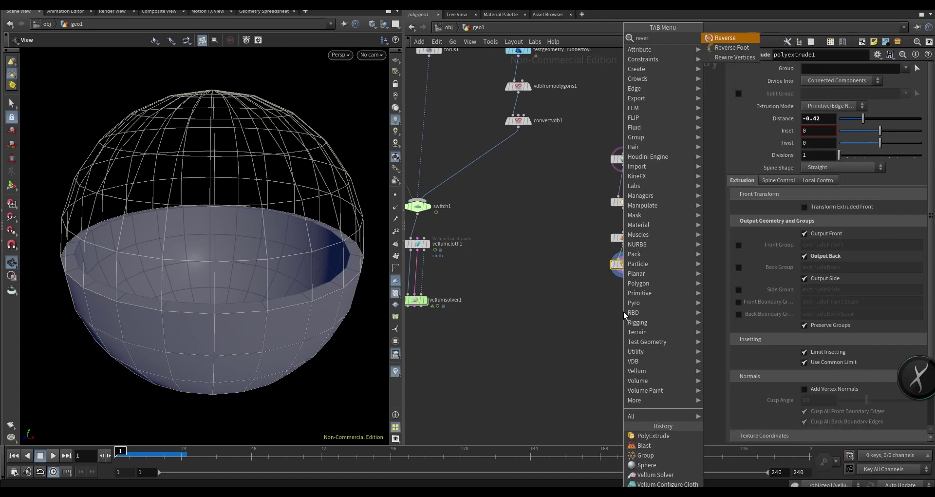
pyautogui.press('Return')
pyautogui.click(620, 314)
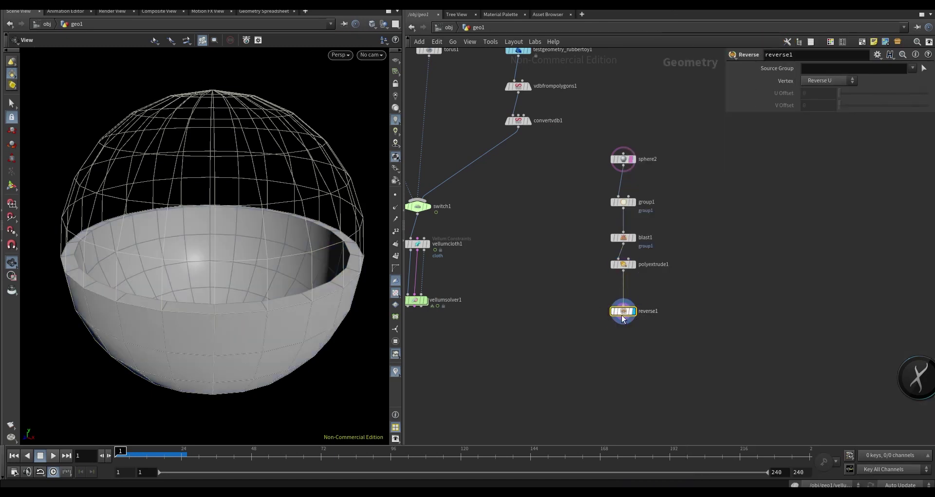
pyautogui.moveTo(623, 320); pyautogui.dragTo(654, 269, button='middle')
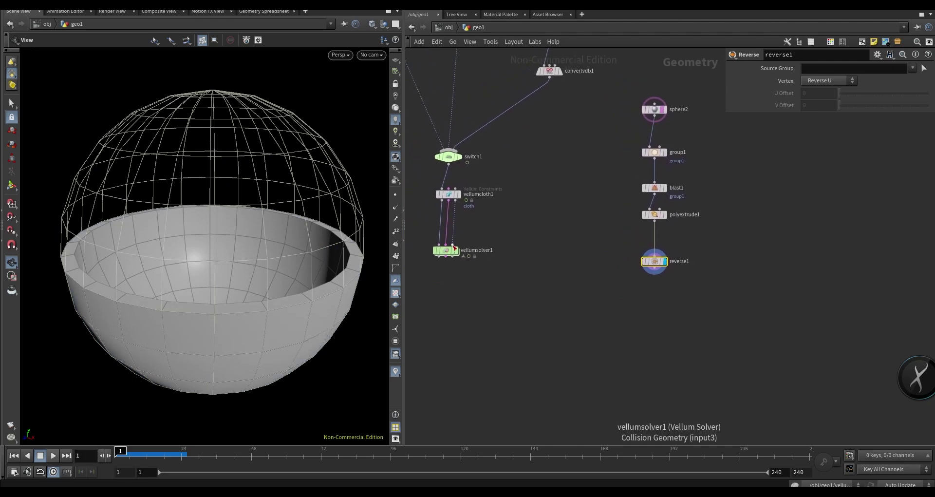
pyautogui.click(453, 247)
pyautogui.click(654, 268)
pyautogui.moveTo(447, 250); pyautogui.dragTo(452, 300)
pyautogui.click(457, 273)
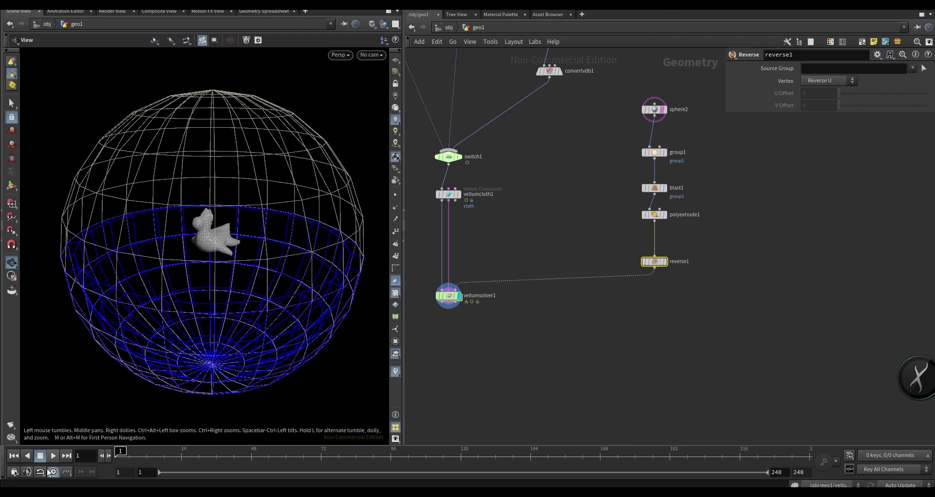
# - Play the simulation to see the toy land in the bowl, then rewind to frame one
pyautogui.click(52, 456)
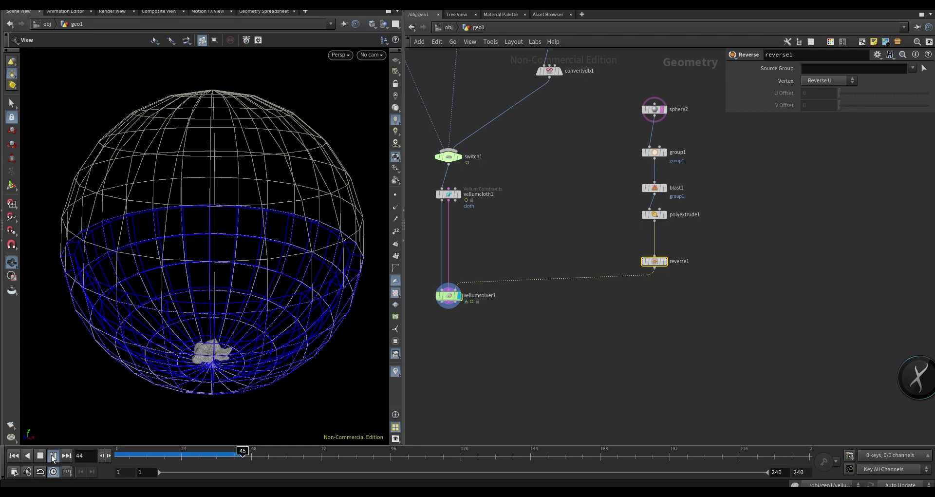
pyautogui.click(40, 455)
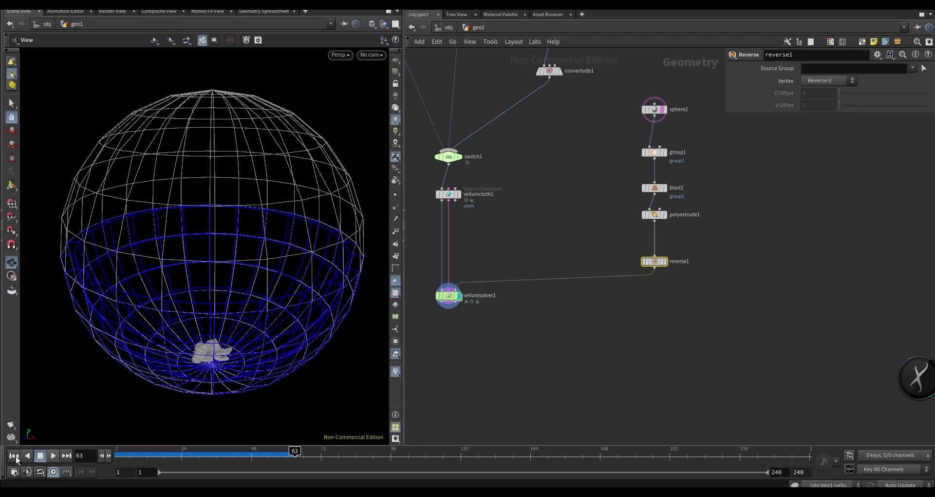
pyautogui.click(13, 456)
pyautogui.moveTo(489, 295); pyautogui.dragTo(522, 294, button='middle')
pyautogui.moveTo(244, 208)
pyautogui.mouseDown()
pyautogui.moveTo(248, 263)
pyautogui.moveTo(265, 255)
pyautogui.mouseUp()
pyautogui.click(482, 295)
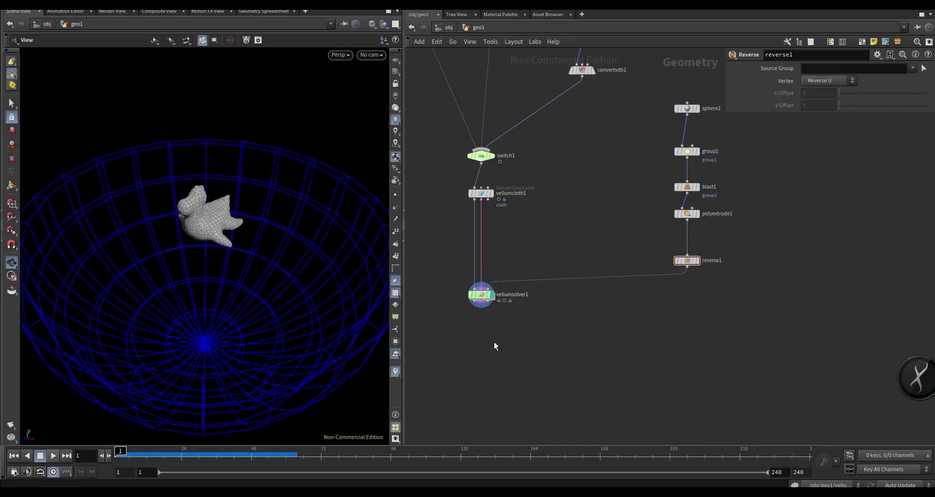
# - Add a grid1 node to the network and display it in the viewport
pyautogui.scroll(-3, 494, 341)
pyautogui.hotkey('ctrl', 'z')
pyautogui.press('Tab')
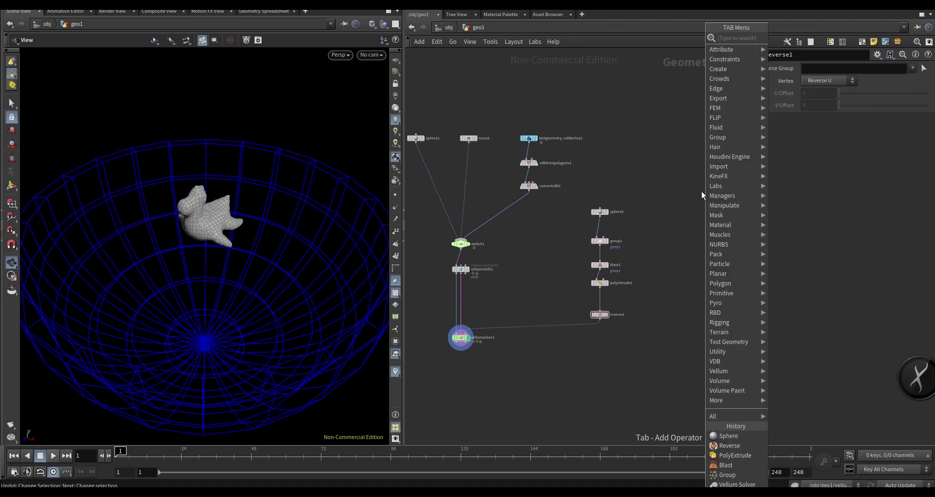
pyautogui.write('null')
pyautogui.press('Return')
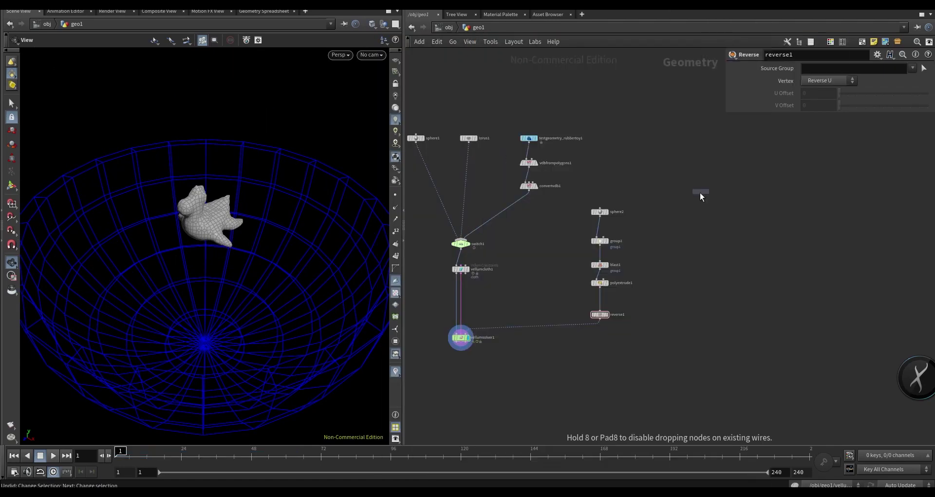
pyautogui.click(691, 207)
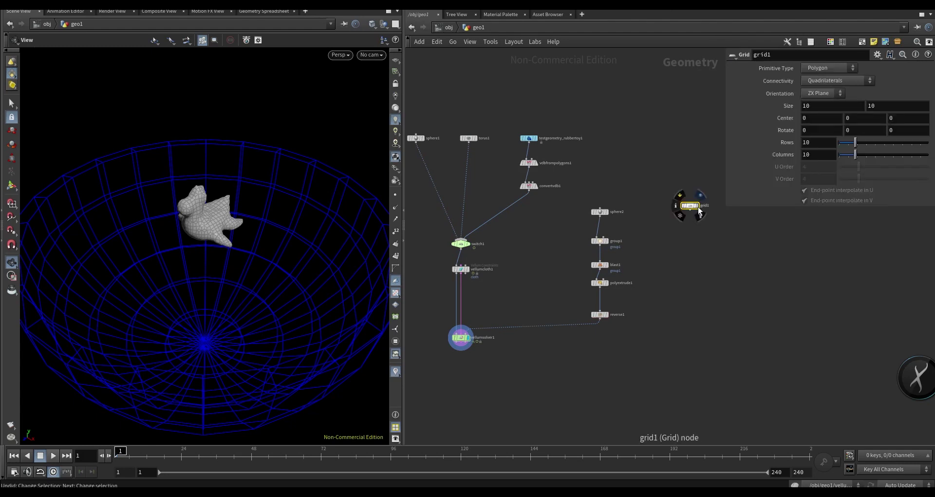
pyautogui.scroll(4, 700, 211)
pyautogui.click(697, 204)
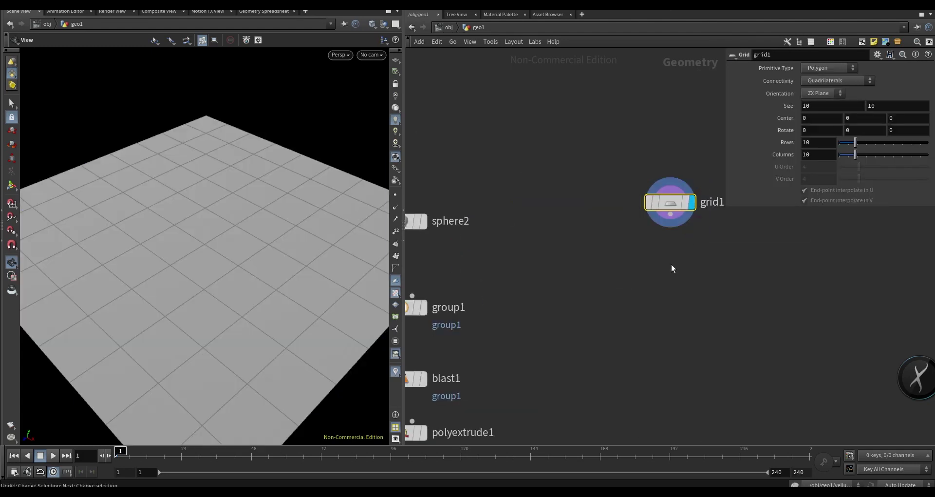
pyautogui.scroll(-3, 673, 268)
pyautogui.write('4')
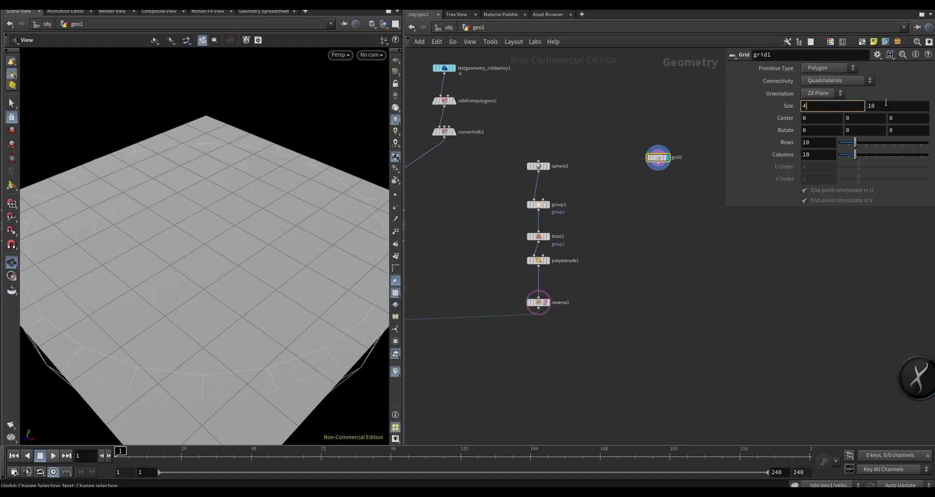
# - Set the grid size to 4×4, Center Y to 4 and Rotate X to 180
pyautogui.press('Tab')
pyautogui.write('4')
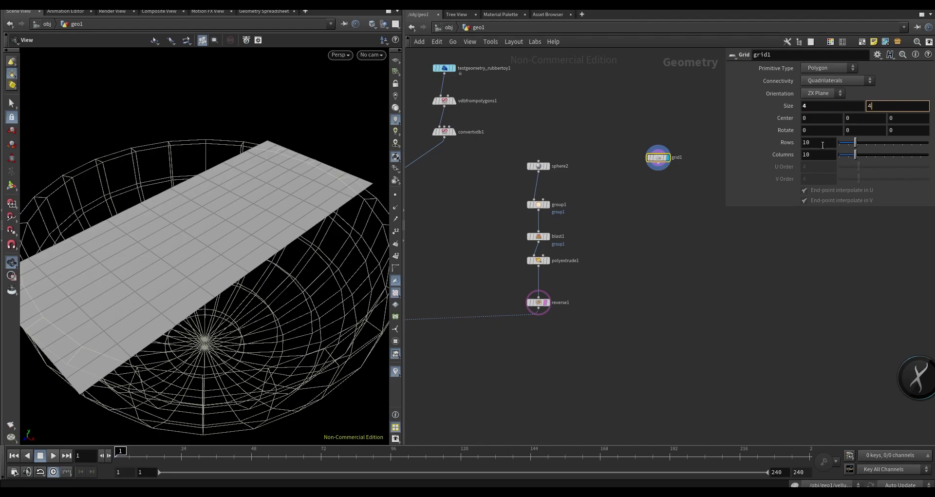
pyautogui.click(819, 132)
pyautogui.moveTo(262, 288)
pyautogui.mouseDown()
pyautogui.moveTo(264, 253)
pyautogui.moveTo(234, 278)
pyautogui.moveTo(244, 287)
pyautogui.moveTo(228, 257)
pyautogui.moveTo(194, 315)
pyautogui.moveTo(201, 296)
pyautogui.moveTo(247, 278)
pyautogui.moveTo(241, 283)
pyautogui.mouseUp()
pyautogui.write('4')
pyautogui.press('Return')
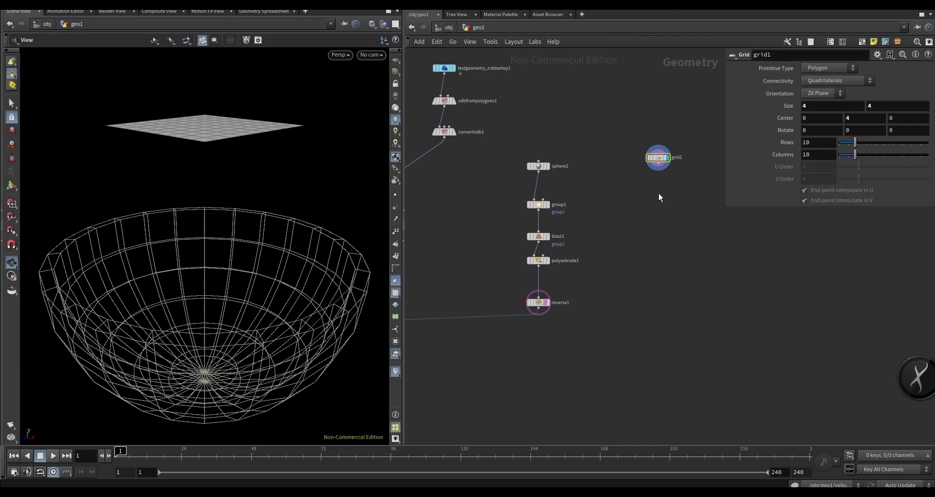
pyautogui.write('180')
pyautogui.press('Return')
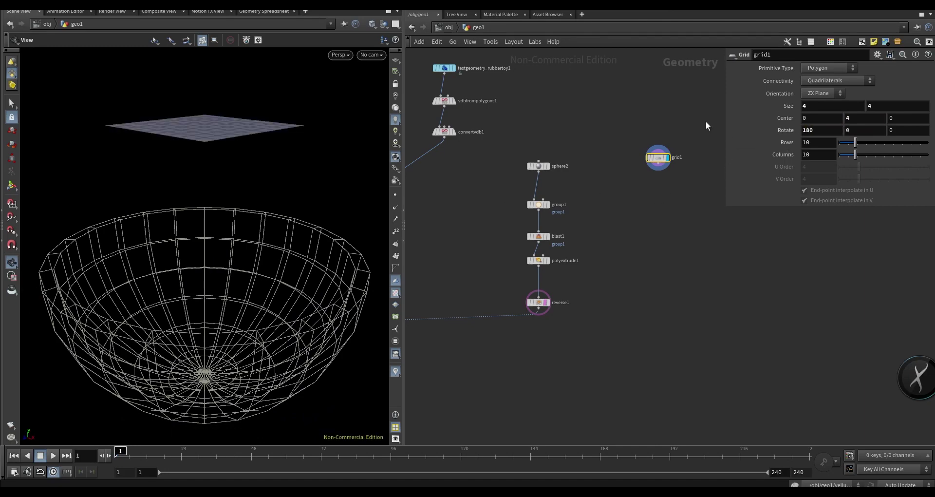
pyautogui.moveTo(240, 195)
pyautogui.mouseDown()
pyautogui.moveTo(246, 161)
pyautogui.moveTo(222, 240)
pyautogui.moveTo(242, 160)
pyautogui.moveTo(242, 174)
pyautogui.mouseUp()
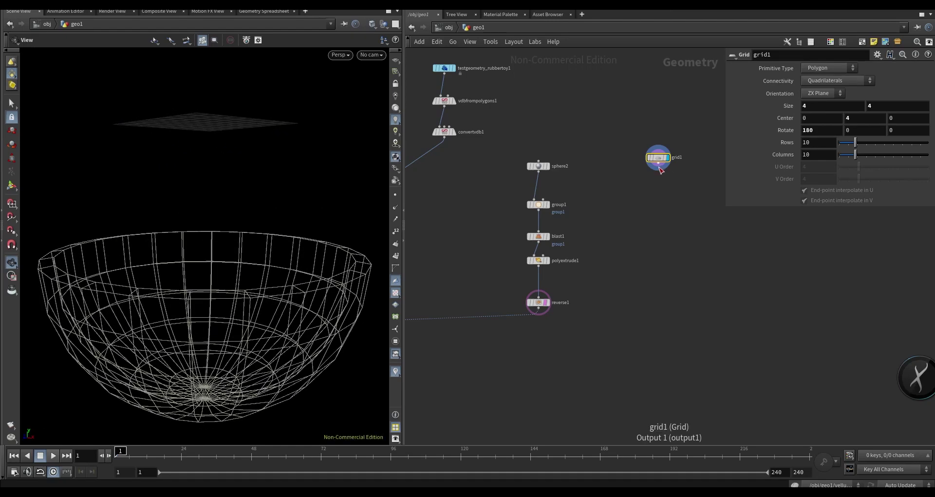
# - Add a Scatter node below grid1
pyautogui.press('Tab')
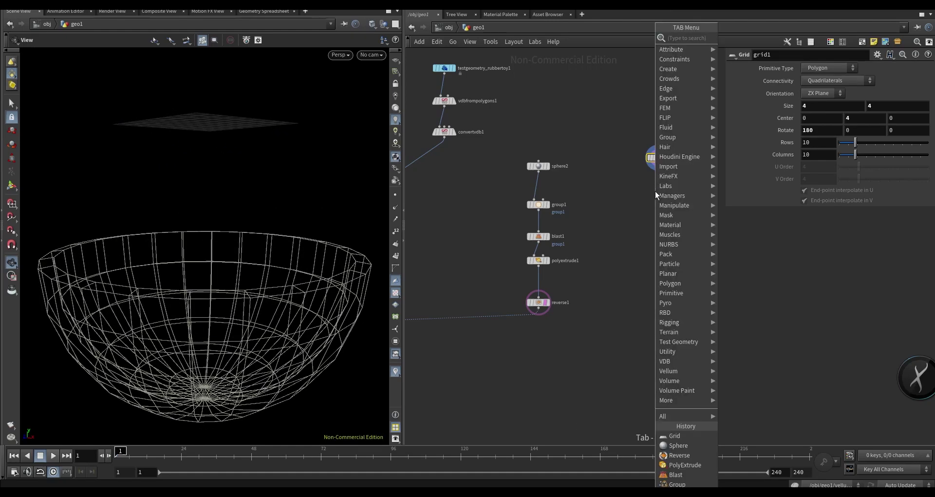
pyautogui.write('sca')
pyautogui.press('Return')
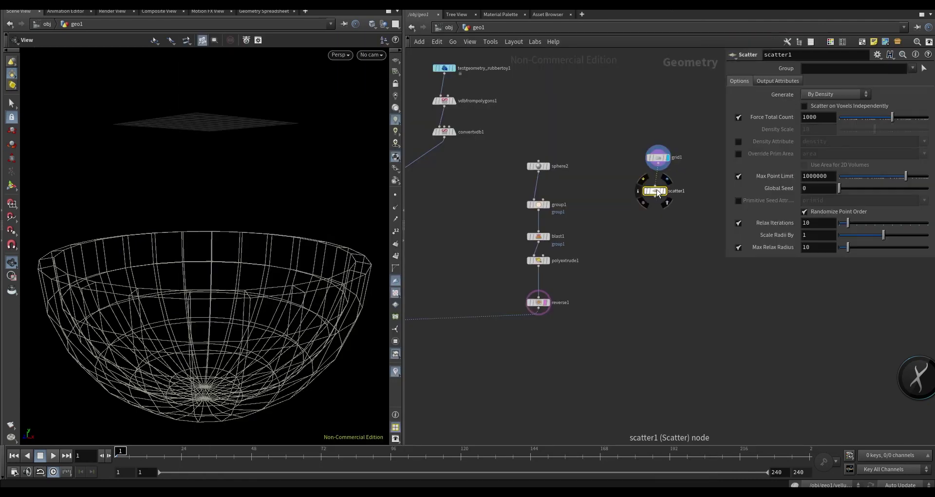
pyautogui.click(656, 191)
pyautogui.scroll(4, 656, 191)
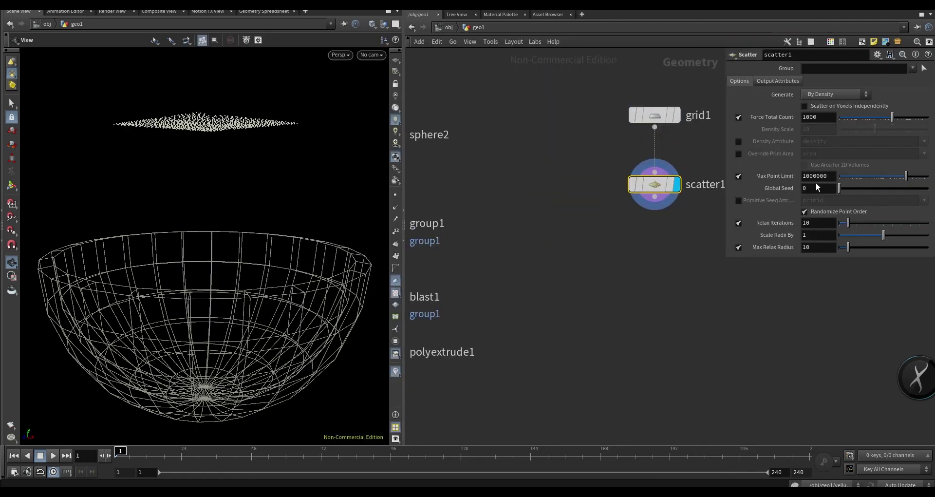
# - Set the scatter's Global Seed to $F and Max Point Limit to $F%7==1
pyautogui.write('$')
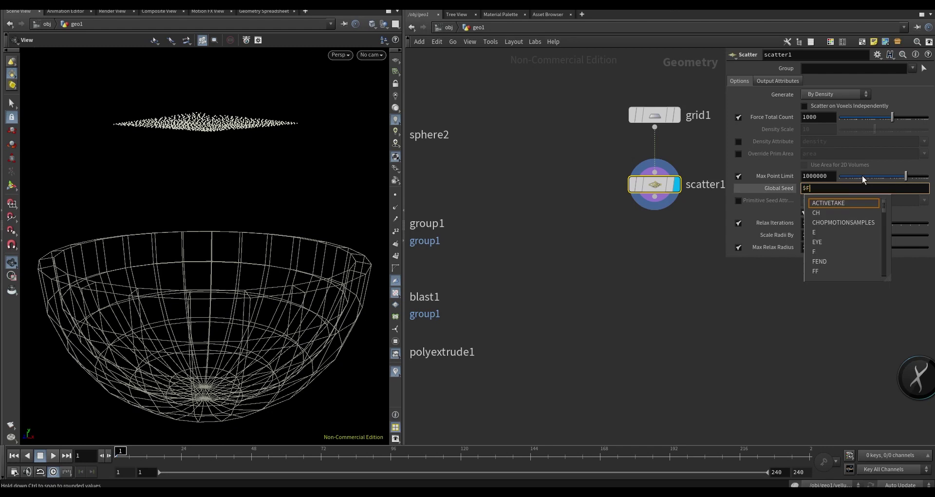
pyautogui.write('F')
pyautogui.press('Return')
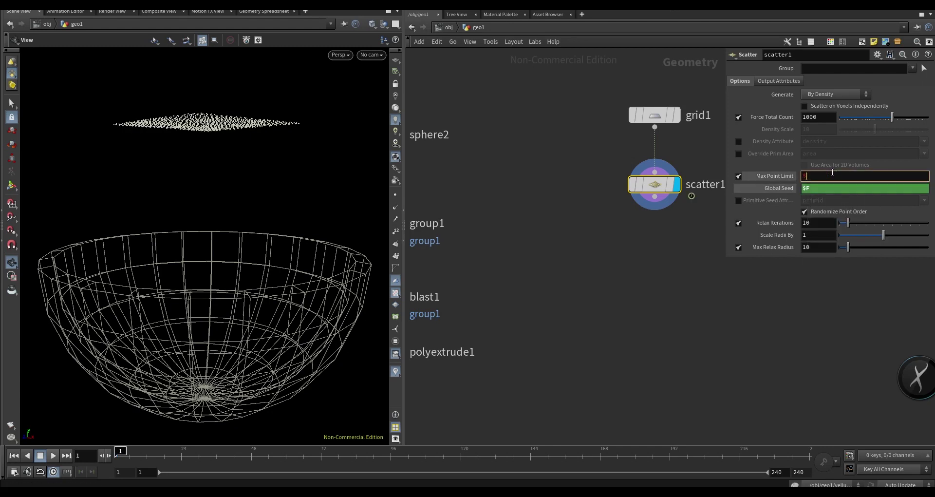
pyautogui.write('$F%')
pyautogui.press('Return')
# - Draw a wire from scatter1's output to attach a new node
pyautogui.moveTo(731, 237); pyautogui.dragTo(655, 247, button='middle')
pyautogui.click(580, 207)
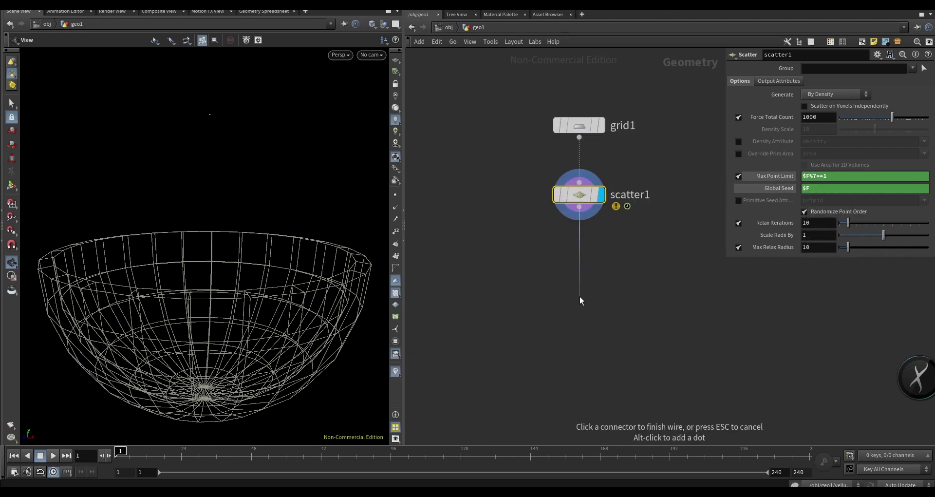
pyautogui.press('Tab')
# - Add a Null under scatter1 and rename it OUT_points
pyautogui.write('null')
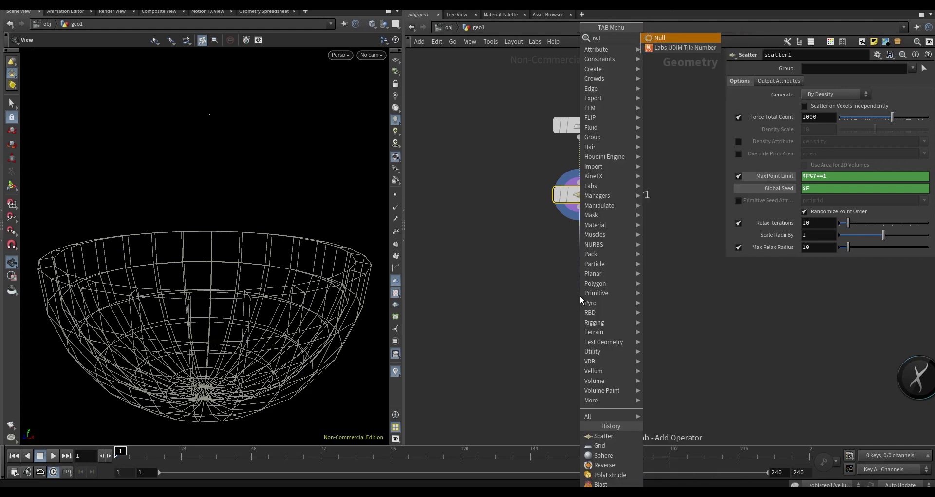
pyautogui.press('Return')
pyautogui.doubleClick(621, 296)
pyautogui.write('OUT_points')
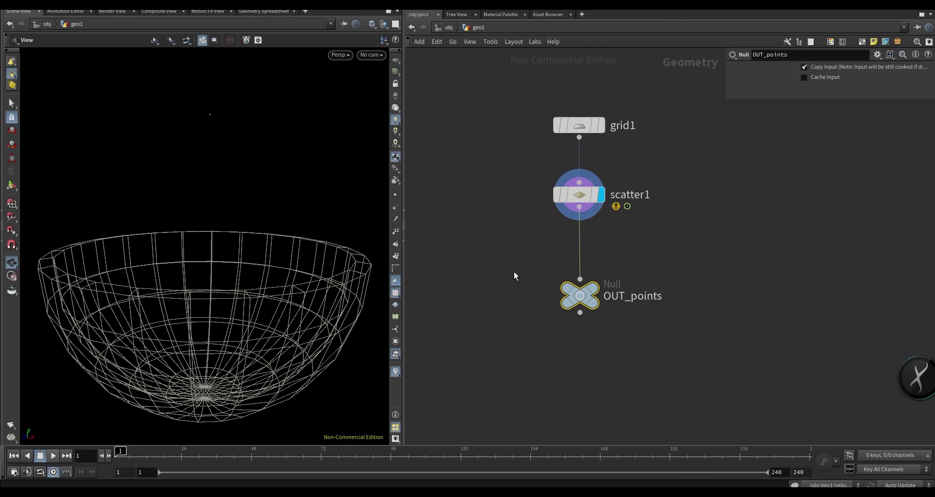
# - Bring vellumsolver1 back into view in the network and select it
pyautogui.scroll(-3, 497, 302)
pyautogui.scroll(-3, 495, 308)
pyautogui.scroll(-2, 530, 328)
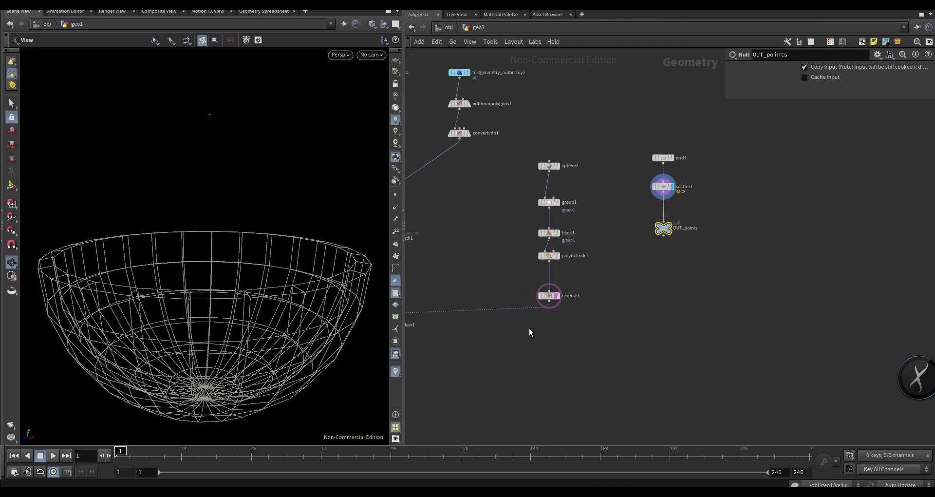
pyautogui.moveTo(529, 329); pyautogui.dragTo(669, 338, button='middle')
pyautogui.scroll(3, 576, 326)
pyautogui.scroll(2, 584, 313)
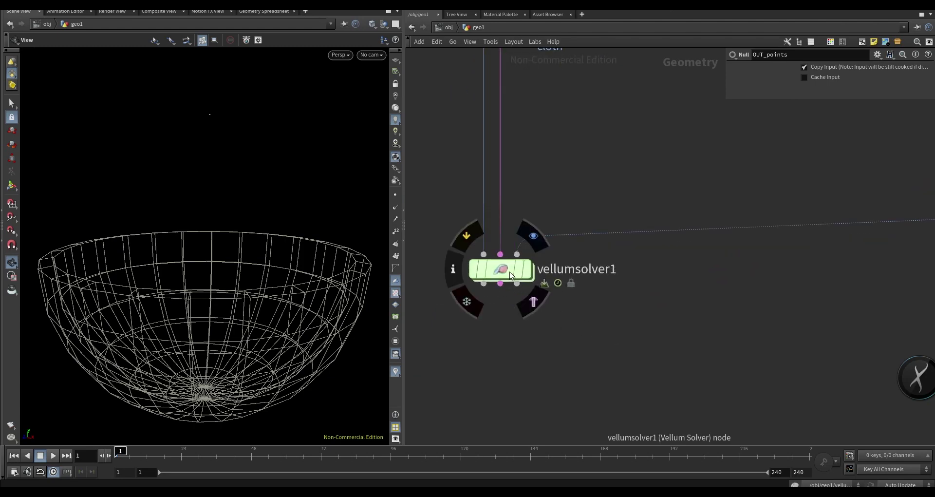
pyautogui.click(499, 276)
# - Unlock vellumsolver1 and dive through dopnet1 into sources to select defaultsource
pyautogui.rightClick(499, 275)
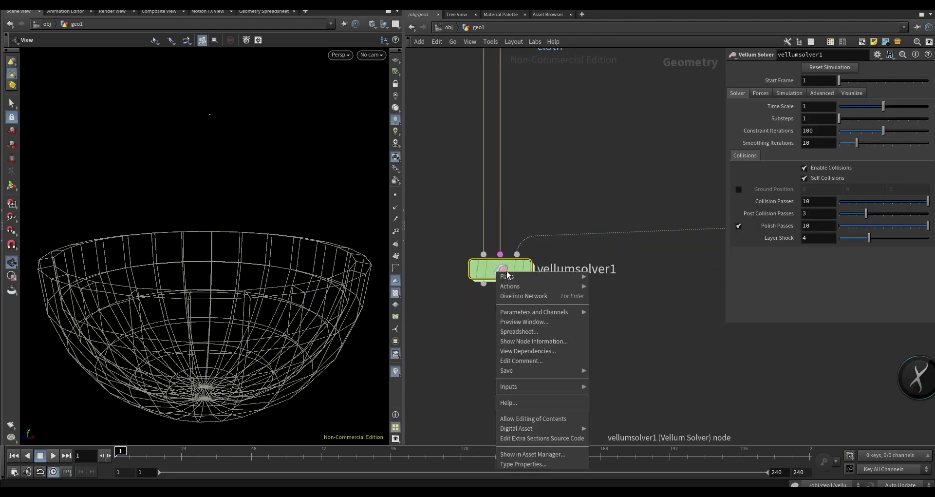
pyautogui.click(542, 420)
pyautogui.doubleClick(504, 269)
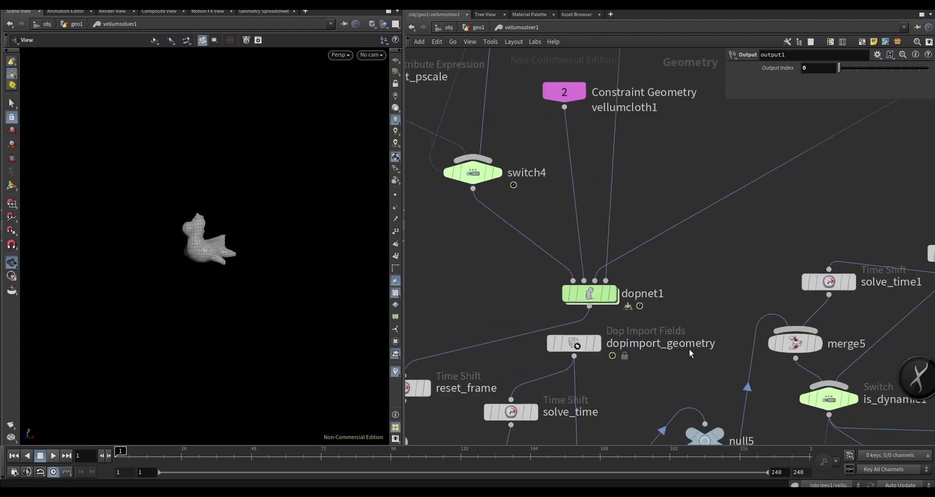
pyautogui.doubleClick(576, 285)
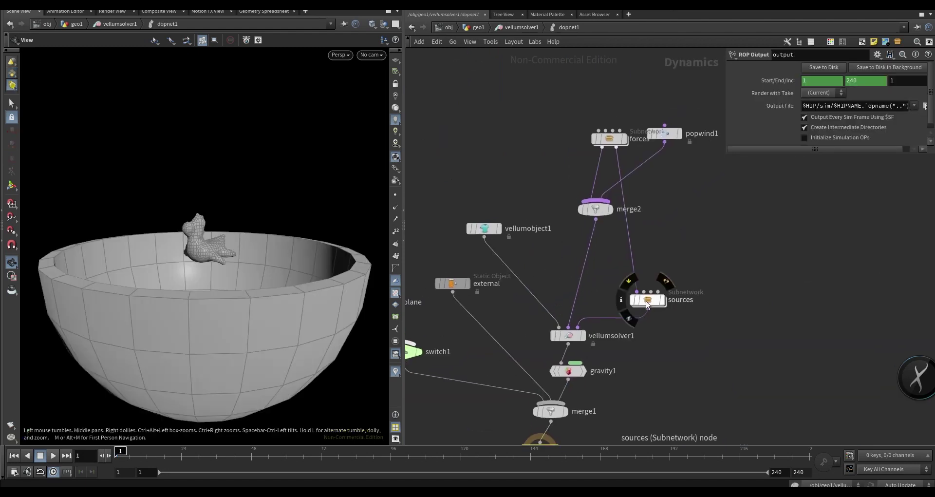
pyautogui.click(647, 301)
pyautogui.doubleClick(653, 302)
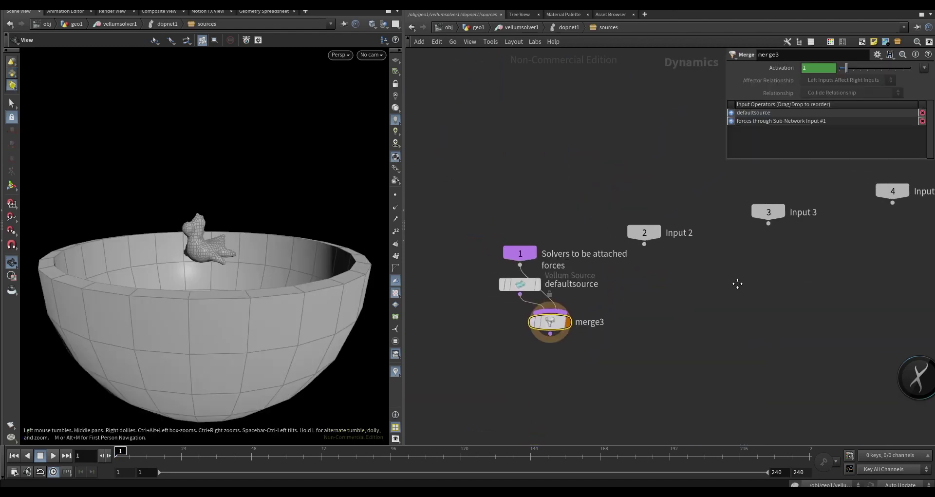
pyautogui.moveTo(539, 291); pyautogui.dragTo(461, 274)
pyautogui.click(453, 267)
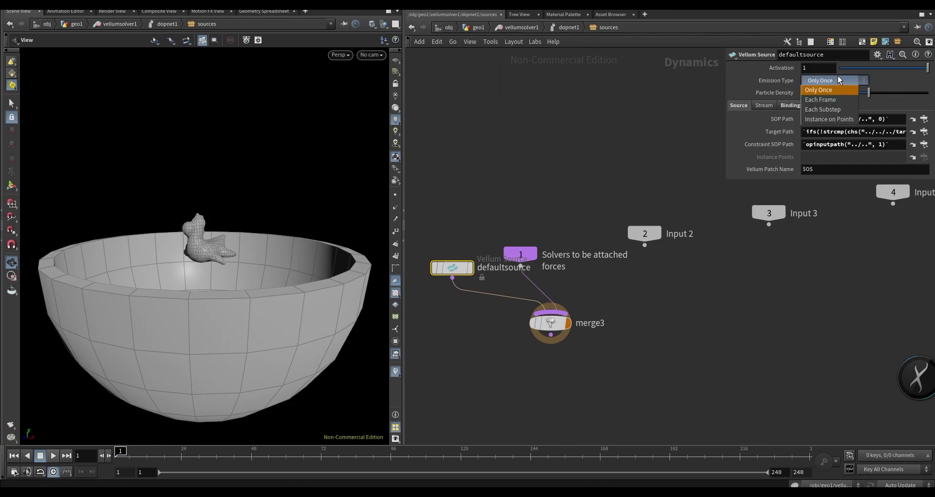
# - Set Emission Type to Instance on Points with points from /obj/geo1/OUT_points
pyautogui.click(843, 118)
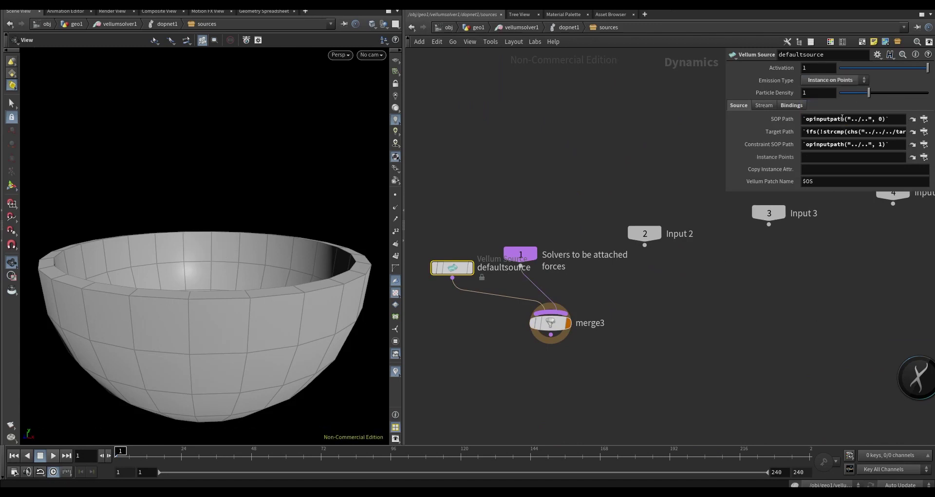
pyautogui.click(925, 157)
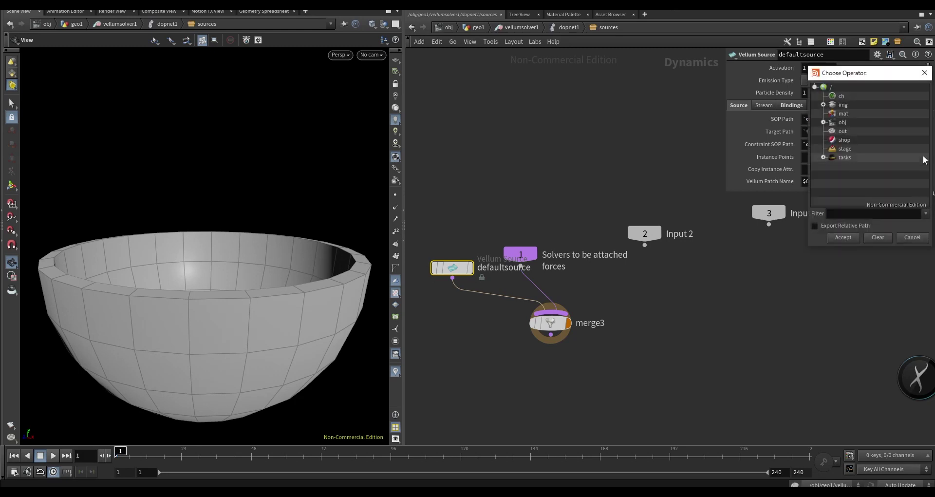
pyautogui.click(823, 122)
pyautogui.click(832, 131)
pyautogui.doubleClick(850, 195)
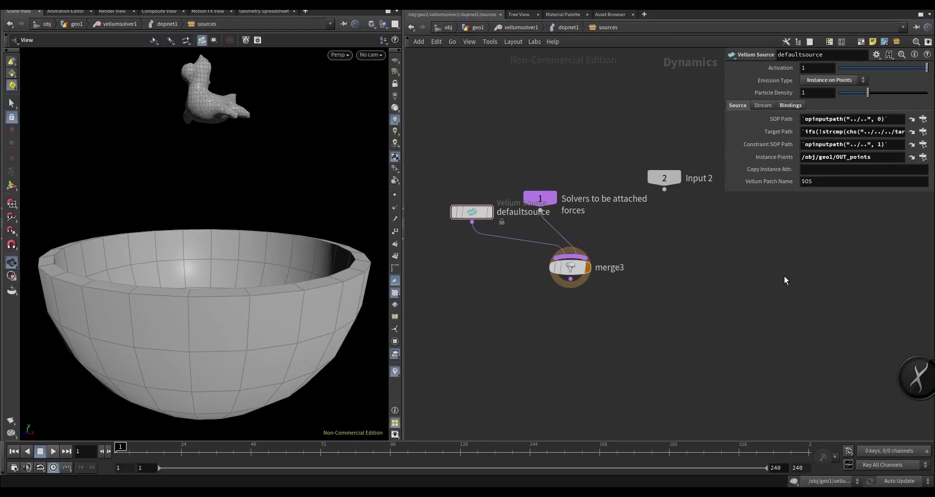
pyautogui.click(527, 28)
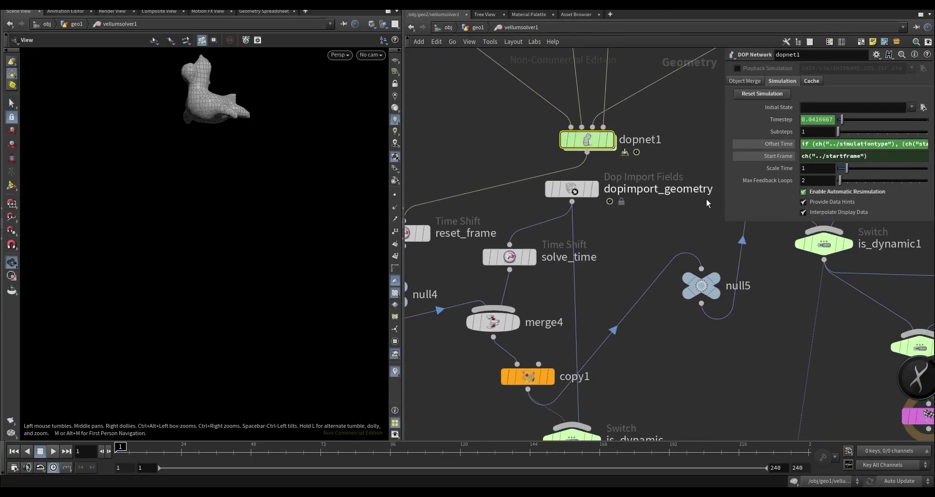
# - Return to geo1 and orbit the viewport to watch shapes fall into the bowl
pyautogui.click(477, 29)
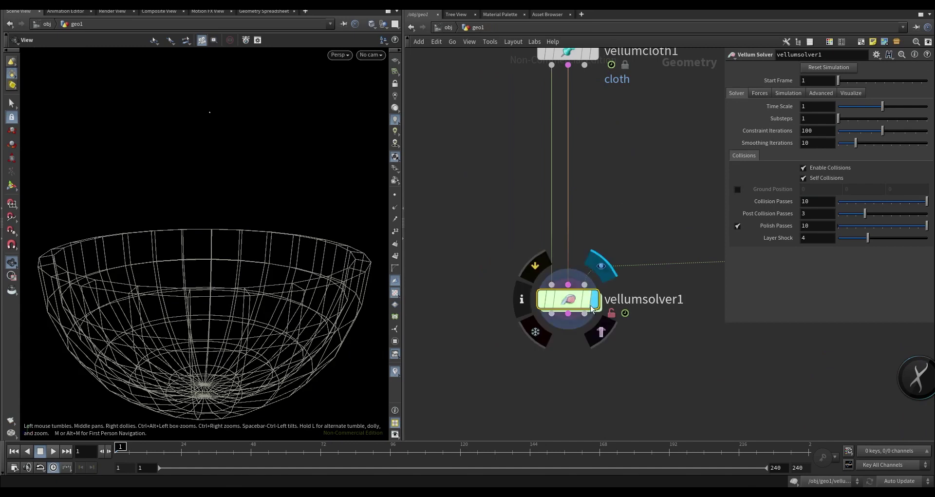
pyautogui.moveTo(146, 211); pyautogui.dragTo(242, 236)
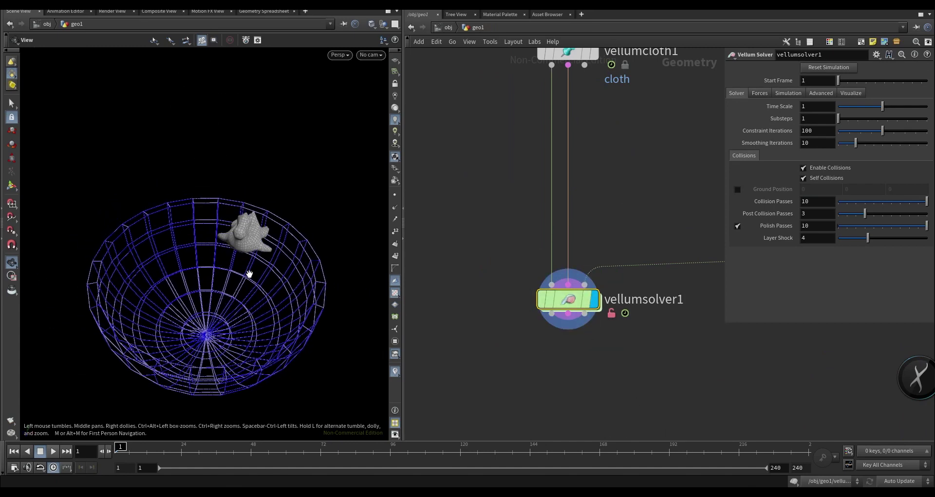
pyautogui.moveTo(200, 323); pyautogui.dragTo(204, 336)
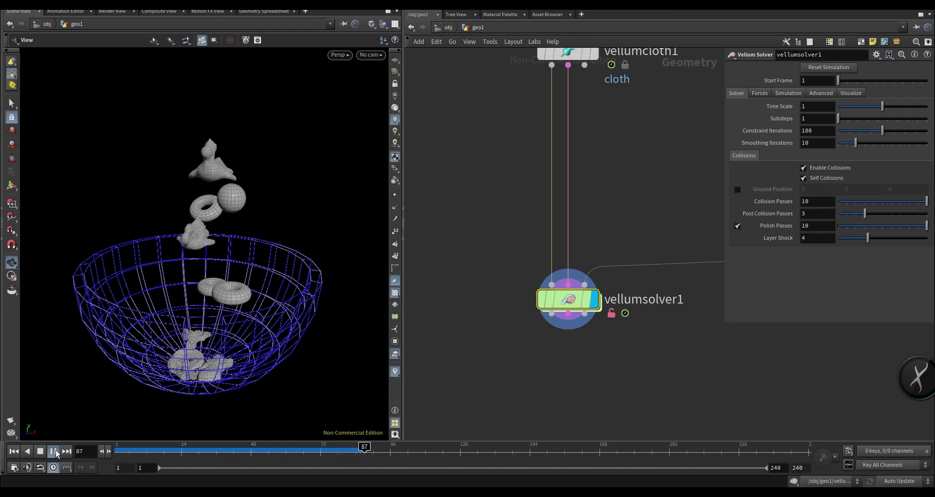
pyautogui.moveTo(174, 312); pyautogui.dragTo(205, 272)
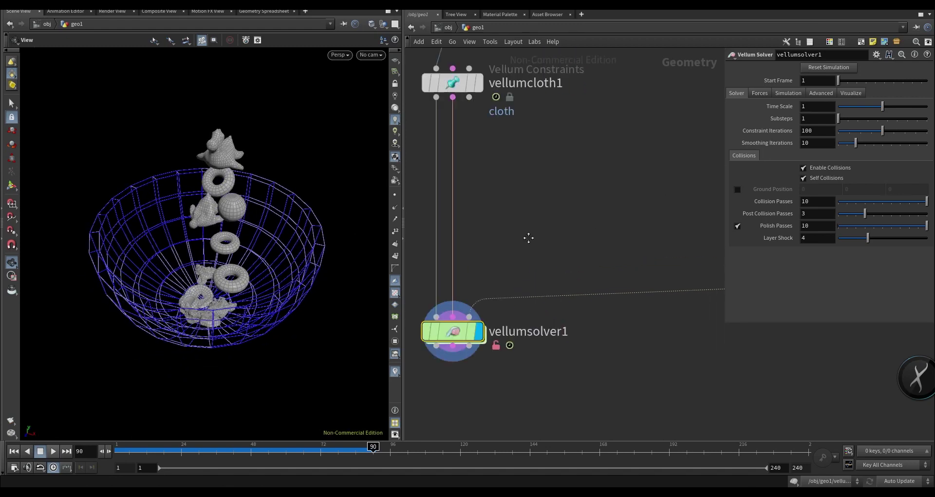
pyautogui.scroll(-5, 528, 236)
# - Rewind to frame 1 and insert an Attribute Randomize node between scatter1 and OUT_points
pyautogui.click(13, 452)
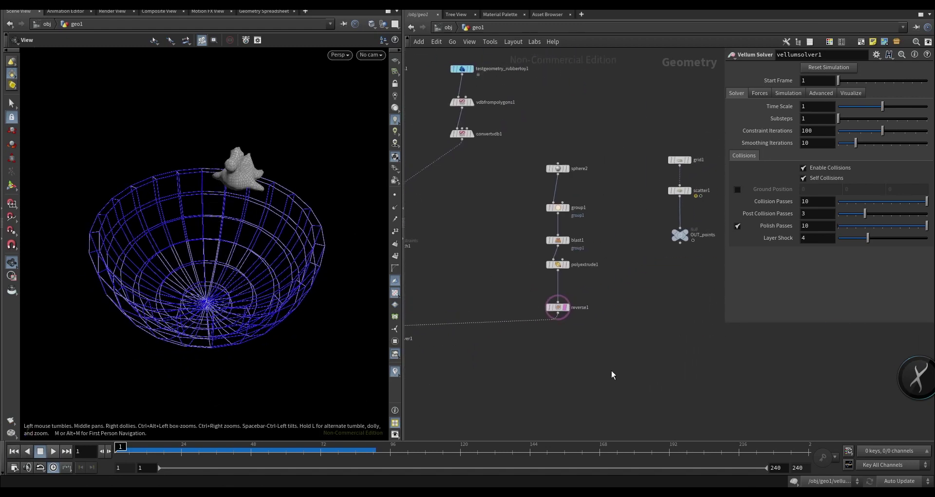
pyautogui.scroll(2, 634, 361)
pyautogui.scroll(2, 662, 229)
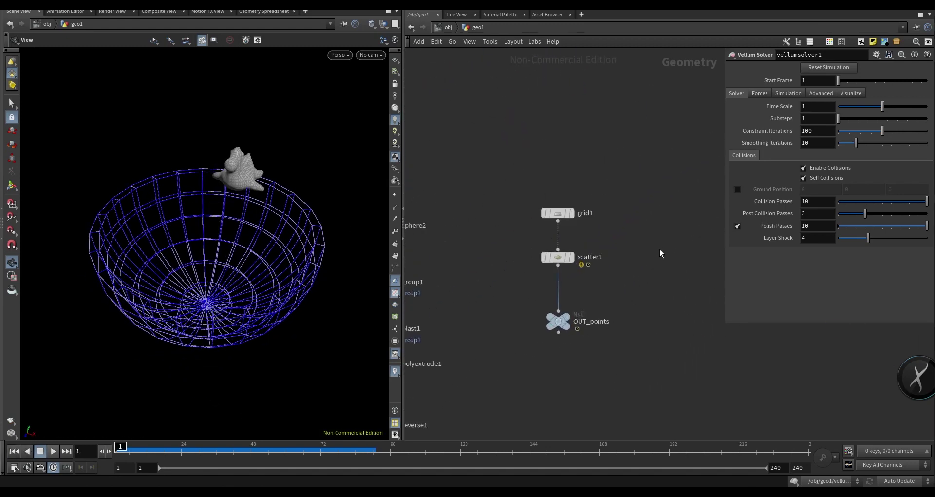
pyautogui.scroll(2, 664, 269)
pyautogui.press('Tab')
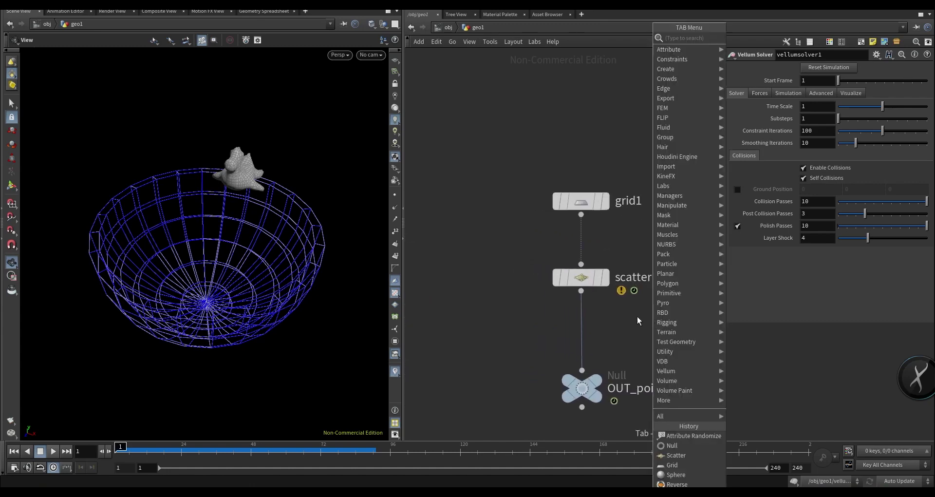
pyautogui.write('ara')
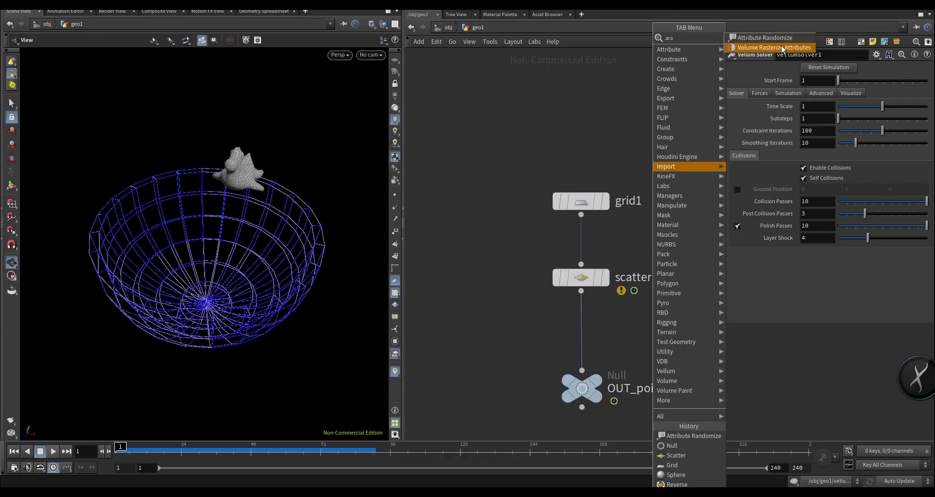
pyautogui.click(779, 47)
pyautogui.click(585, 336)
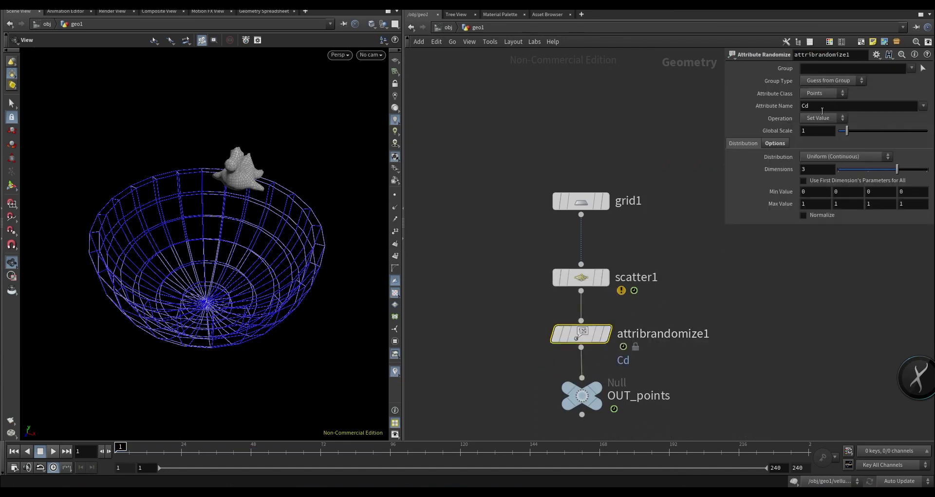
# - Randomize attribute v with minimum values -1, 0, -1
pyautogui.write('v')
pyautogui.press('Return')
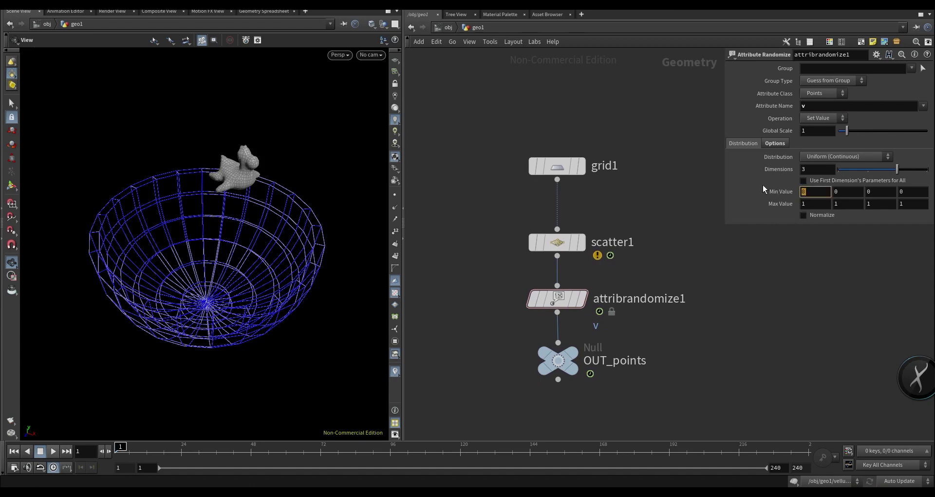
pyautogui.write('-1')
pyautogui.press('Tab')
pyautogui.press('Tab')
pyautogui.write('-1')
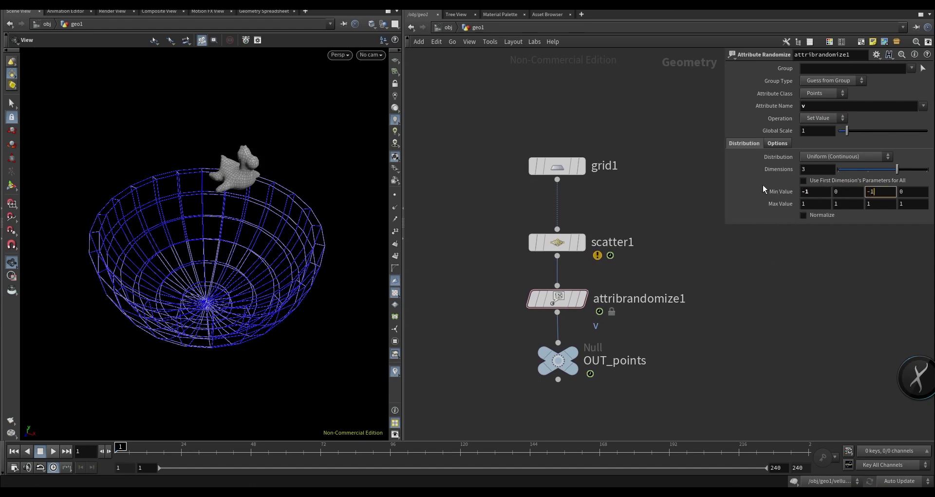
pyautogui.press('Tab')
pyautogui.write('-1')
pyautogui.press('Return')
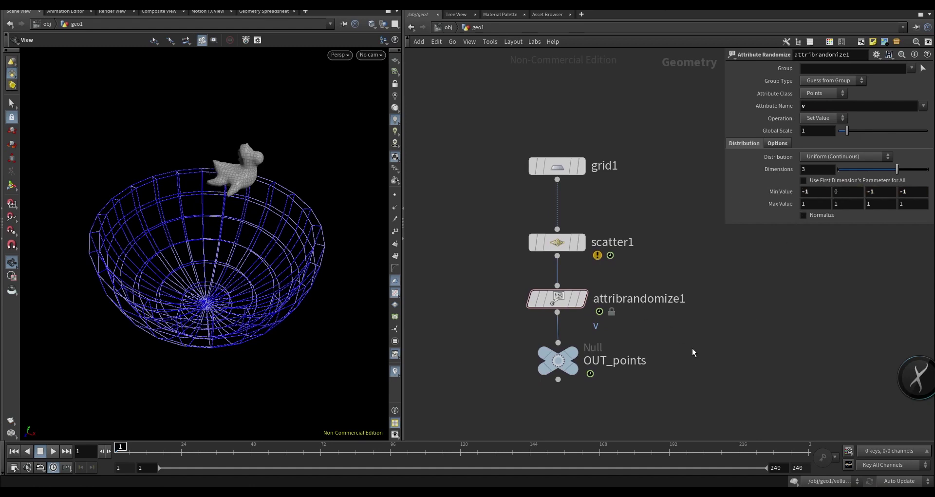
# - Navigate to the switch and Vellum nodes and select vellumsolver1
pyautogui.moveTo(259, 309)
pyautogui.mouseDown()
pyautogui.moveTo(236, 309)
pyautogui.moveTo(194, 229)
pyautogui.moveTo(261, 281)
pyautogui.mouseUp()
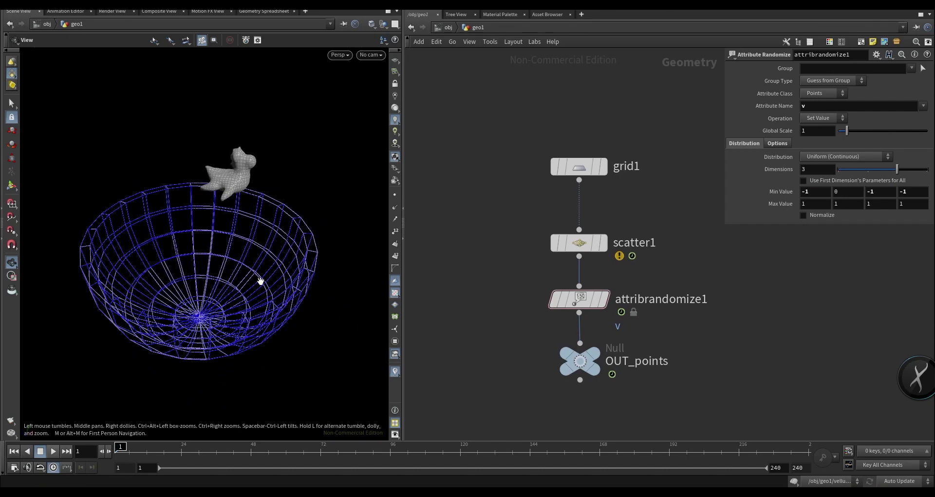
pyautogui.moveTo(590, 363); pyautogui.dragTo(601, 329, button='middle')
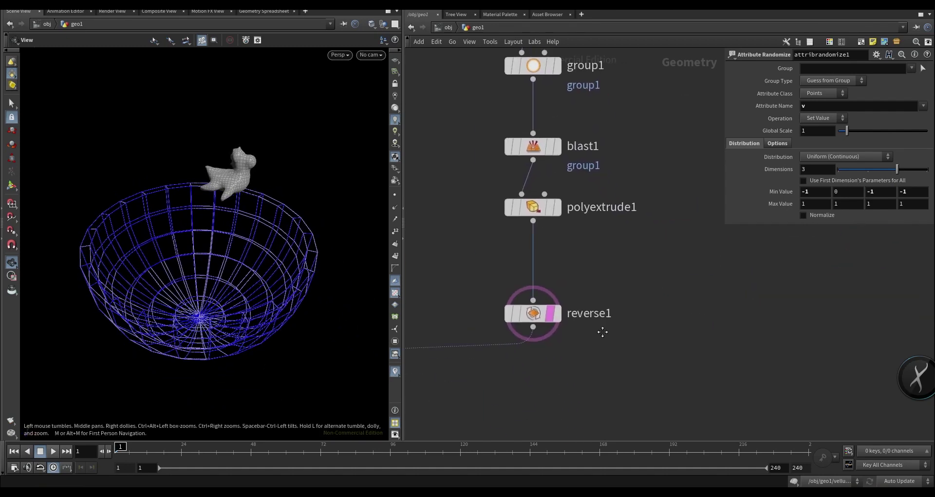
pyautogui.scroll(-3, 549, 366)
pyautogui.moveTo(490, 388); pyautogui.dragTo(717, 347, button='middle')
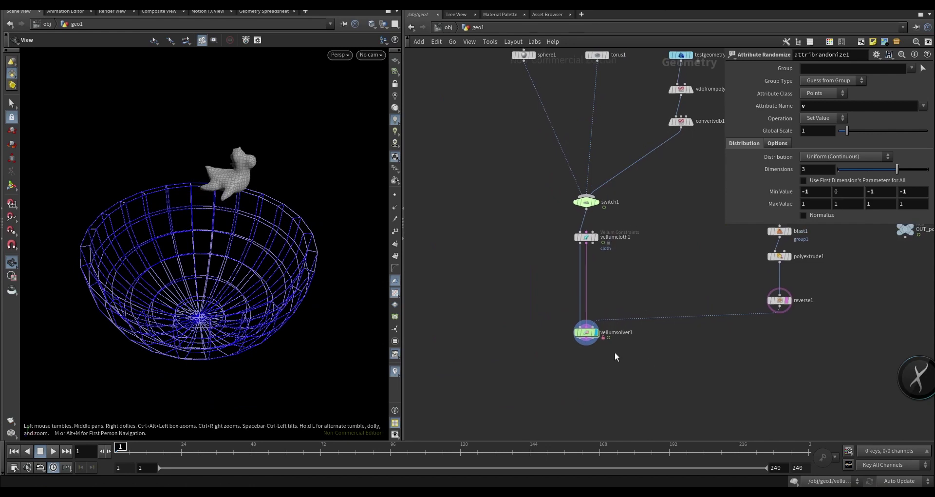
pyautogui.click(586, 333)
pyautogui.click(54, 450)
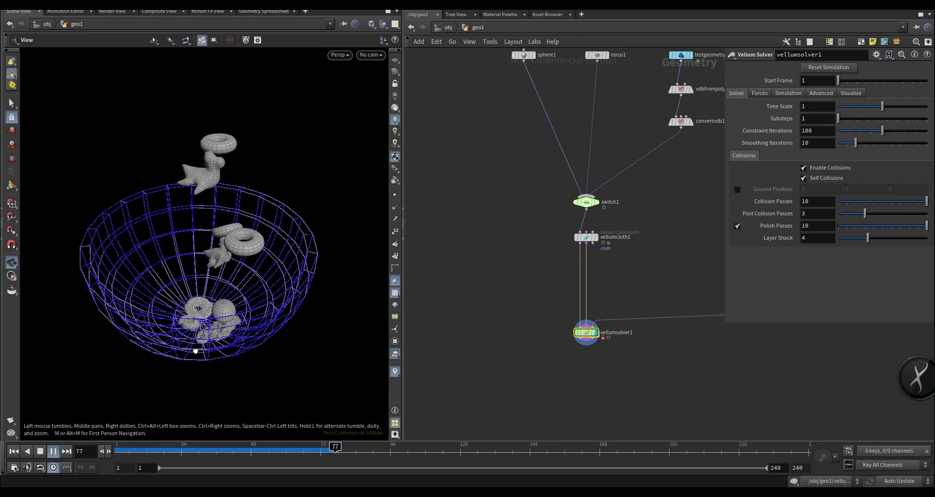
pyautogui.moveTo(204, 302); pyautogui.dragTo(235, 362)
pyautogui.scroll(5, 235, 361)
pyautogui.scroll(5, 234, 362)
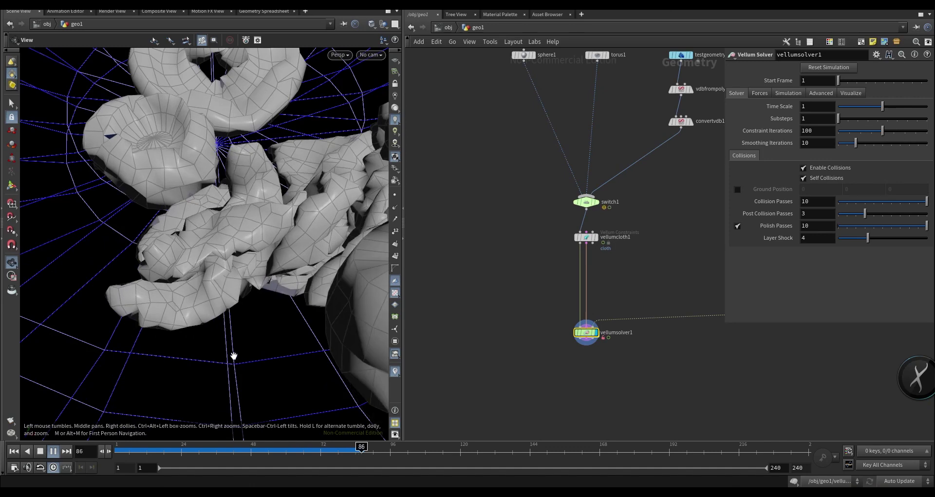
pyautogui.scroll(-3, 234, 354)
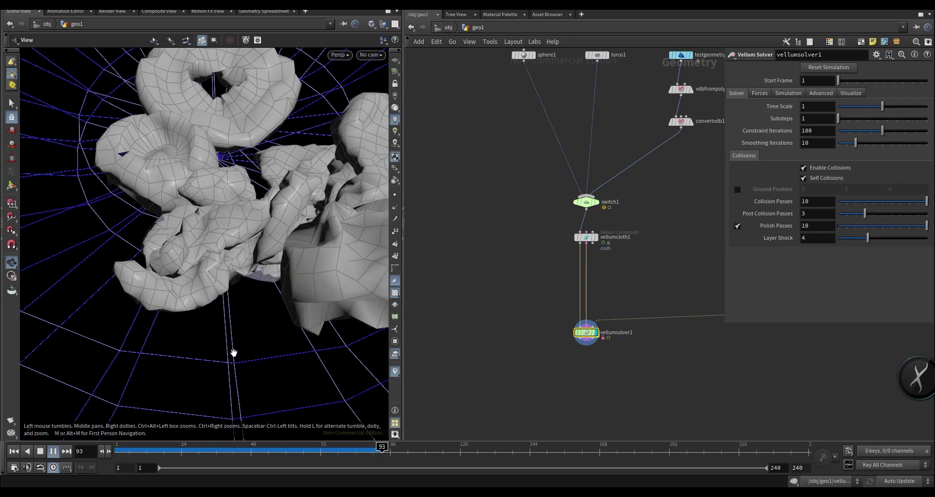
pyautogui.scroll(-3, 234, 352)
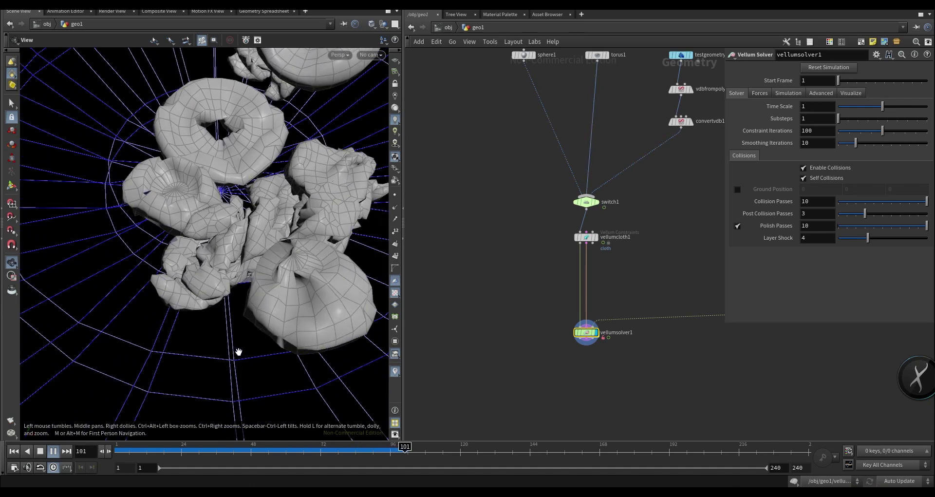
pyautogui.scroll(-2, 236, 351)
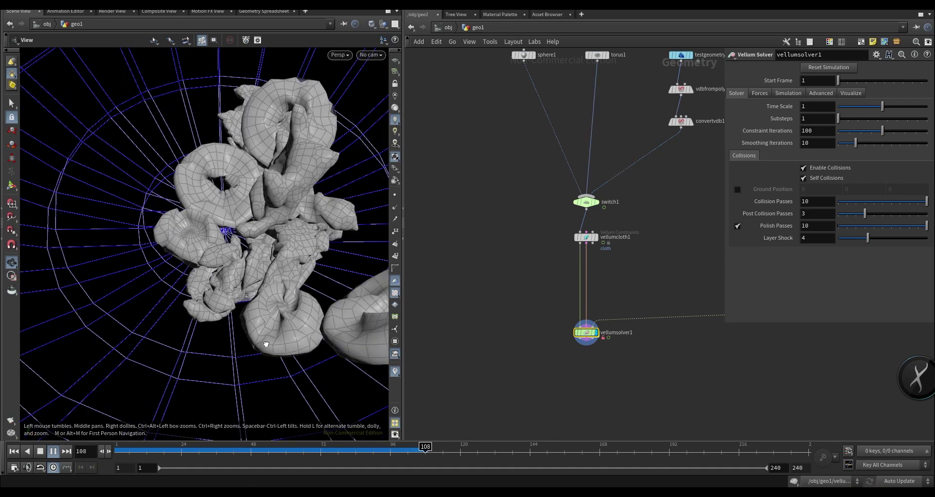
pyautogui.moveTo(255, 363)
pyautogui.mouseDown()
pyautogui.moveTo(265, 341)
pyautogui.moveTo(191, 461)
pyautogui.mouseUp()
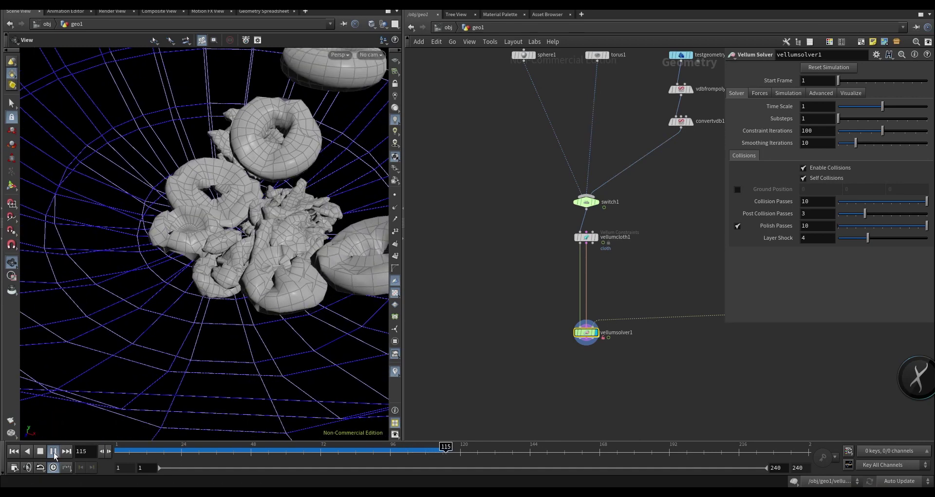
pyautogui.hotkey('ctrl', 'Up')
pyautogui.moveTo(672, 281); pyautogui.dragTo(643, 351, button='middle')
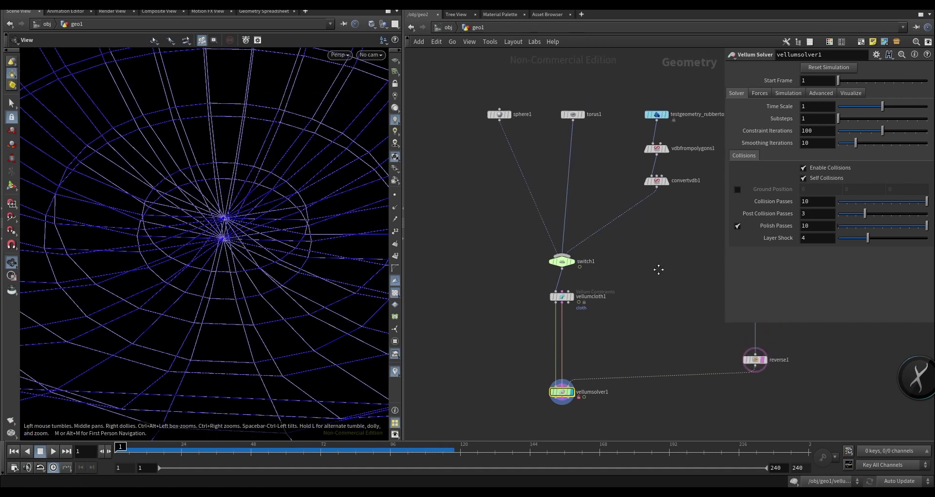
# - Change vellumcloth1's Bend Stiffness multiplier from 0.0001 to 0.1
pyautogui.moveTo(622, 278); pyautogui.dragTo(522, 326)
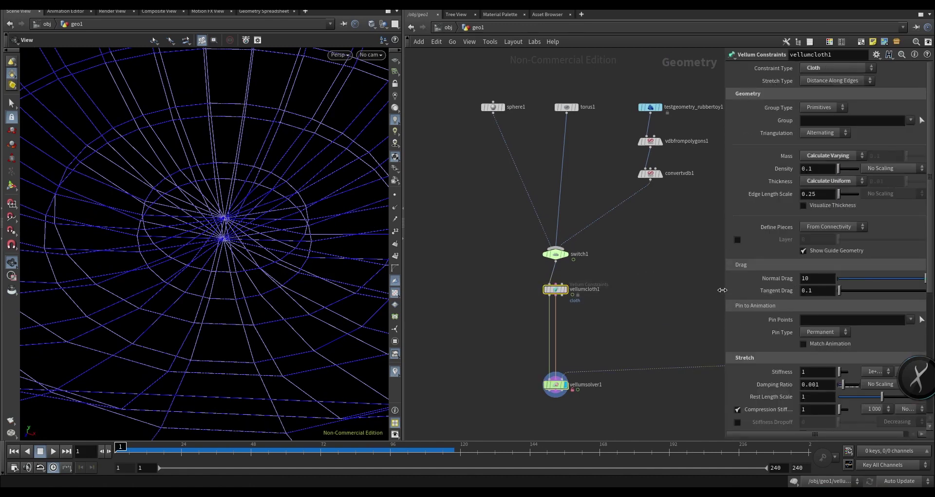
pyautogui.moveTo(723, 289); pyautogui.dragTo(665, 294)
pyautogui.scroll(-3, 703, 316)
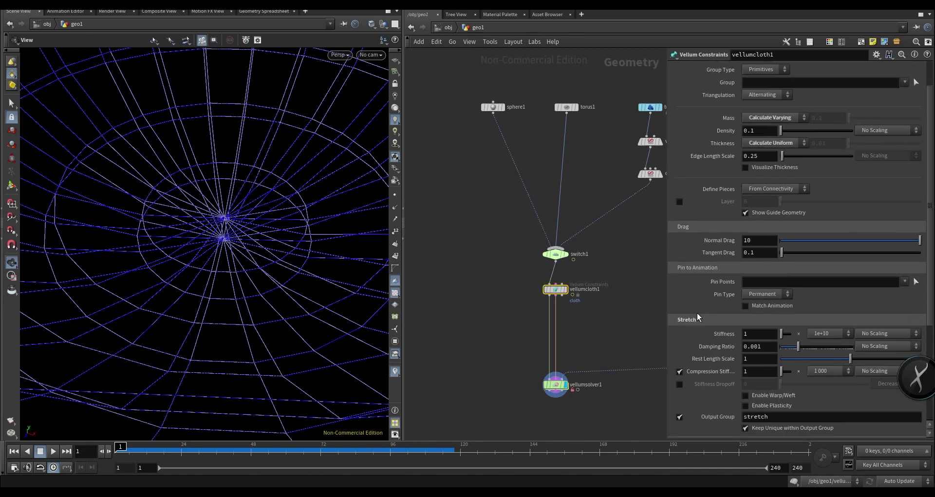
pyautogui.scroll(-2, 700, 316)
pyautogui.click(833, 329)
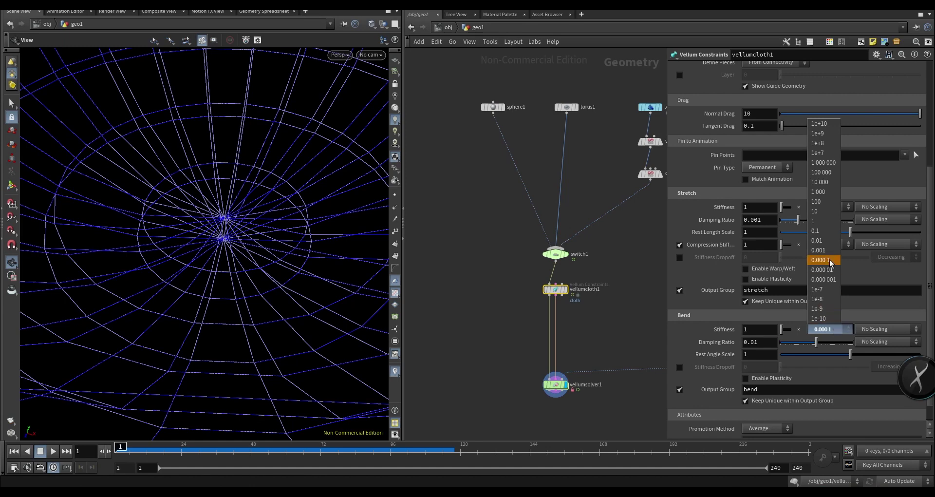
pyautogui.click(834, 231)
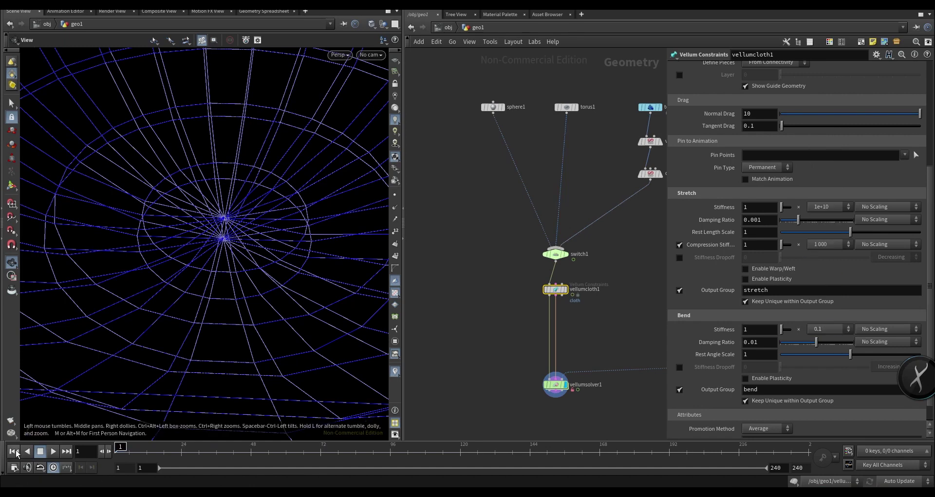